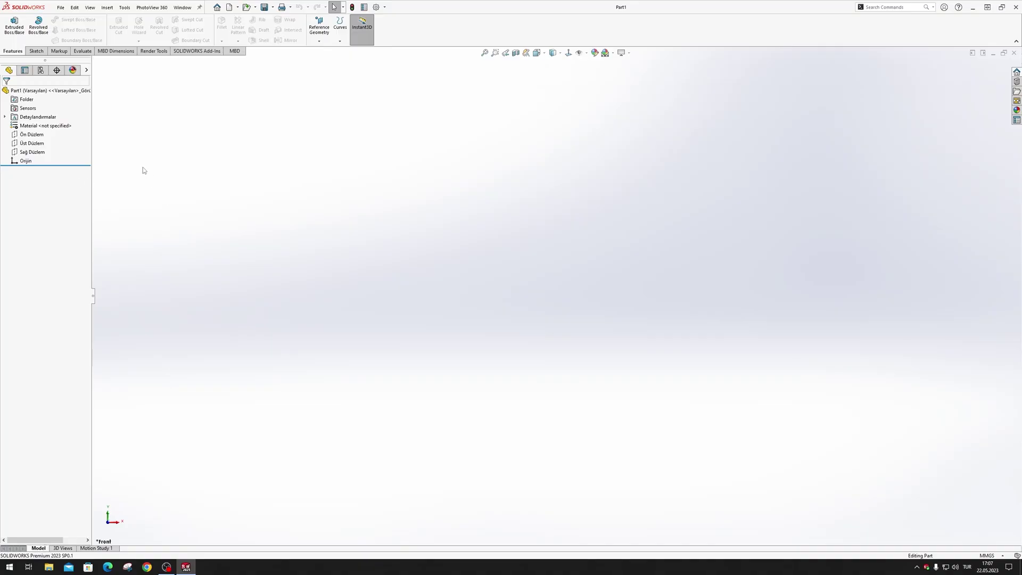
Select Top Plane (Üst Düzlem) and start Sketch1 on it
click(32, 144)
Add the Sketch Picture command to the Sketch tab through Customize, searching 'picture'
click(107, 67)
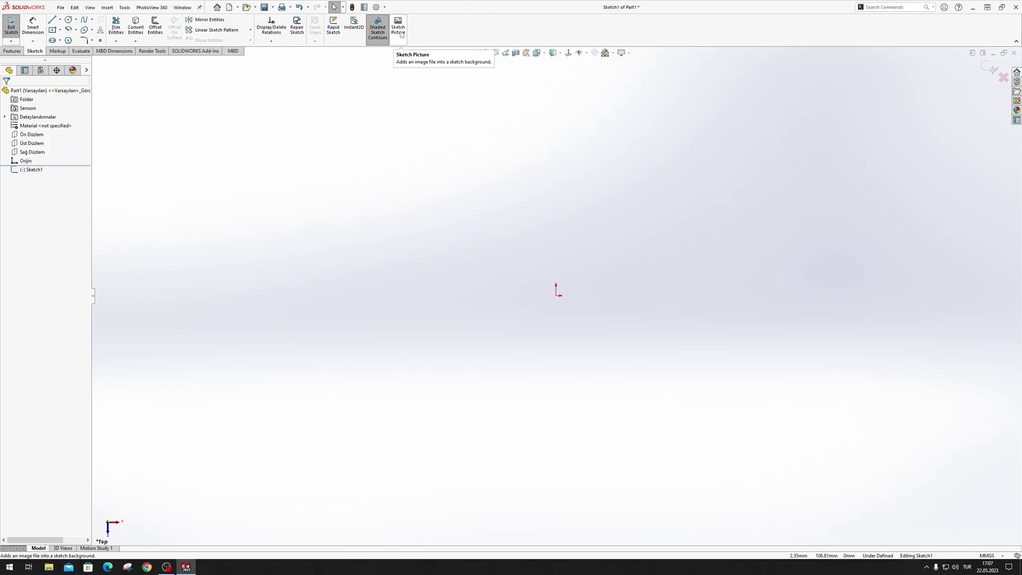
right_click(428, 31)
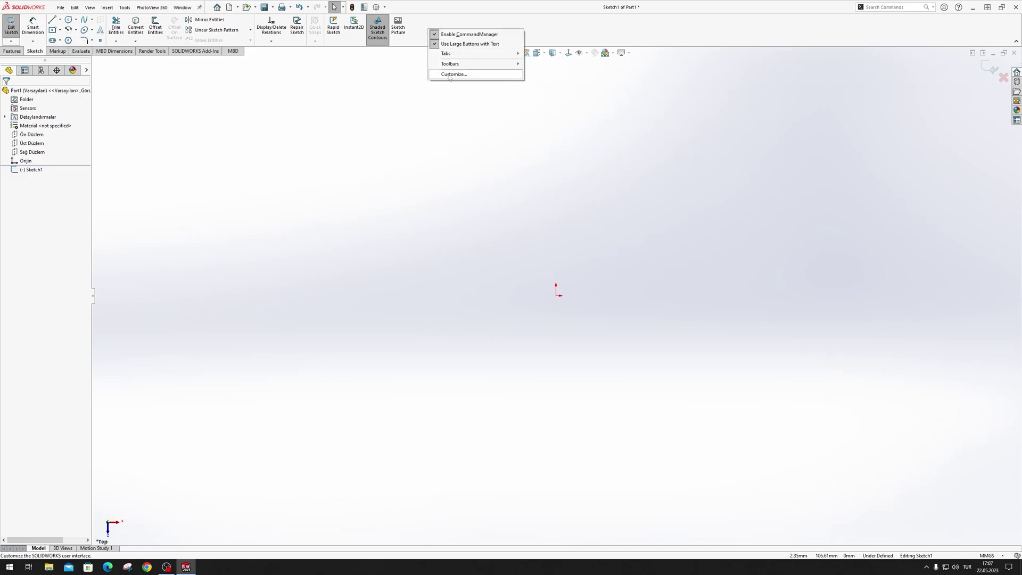
click(448, 74)
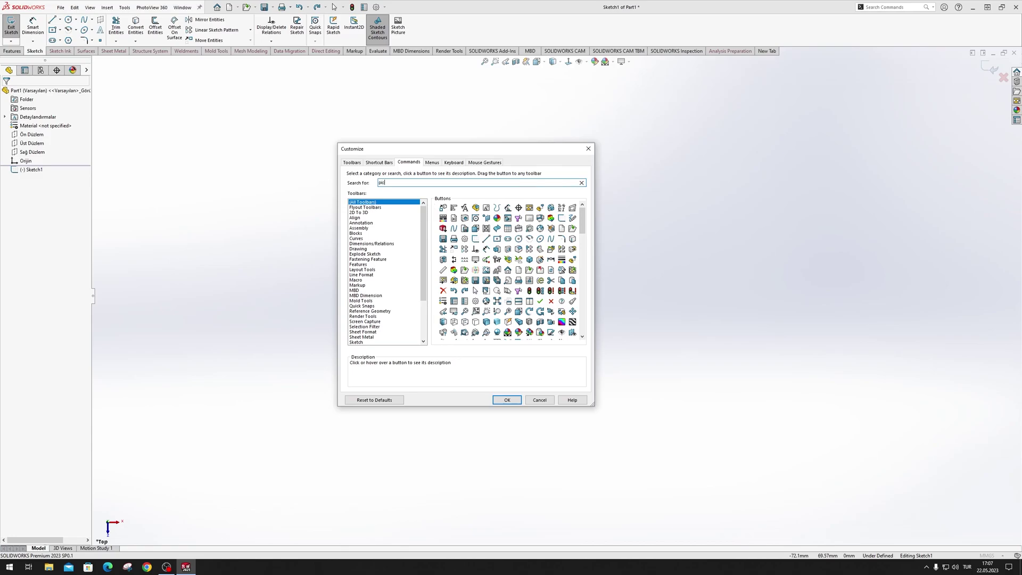
text(picture)
mouse_move(447, 211)
mouse_down()
mouse_move(532, 109)
mouse_move(434, 33)
mouse_move(498, 271)
mouse_up()
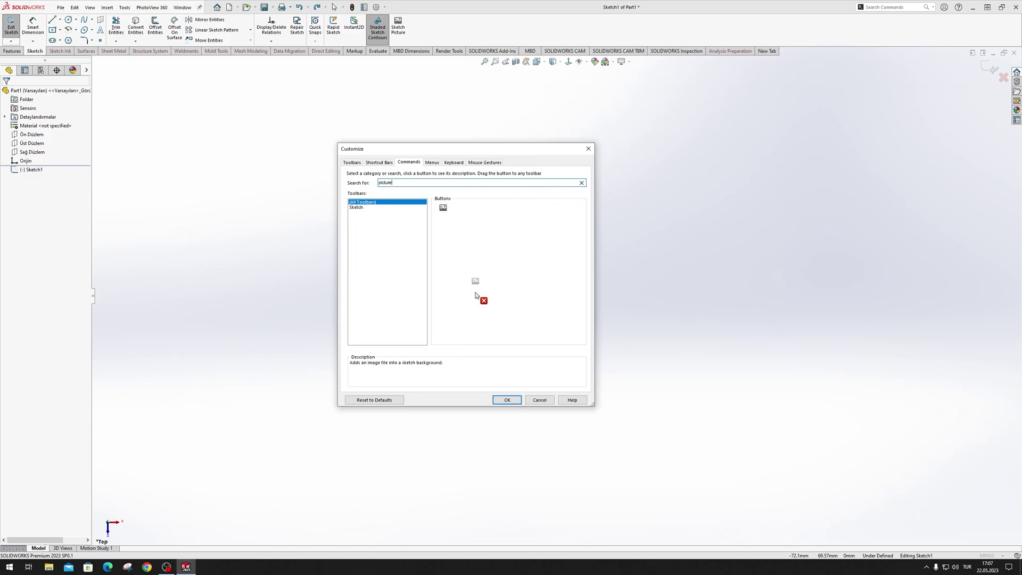
key(Return)
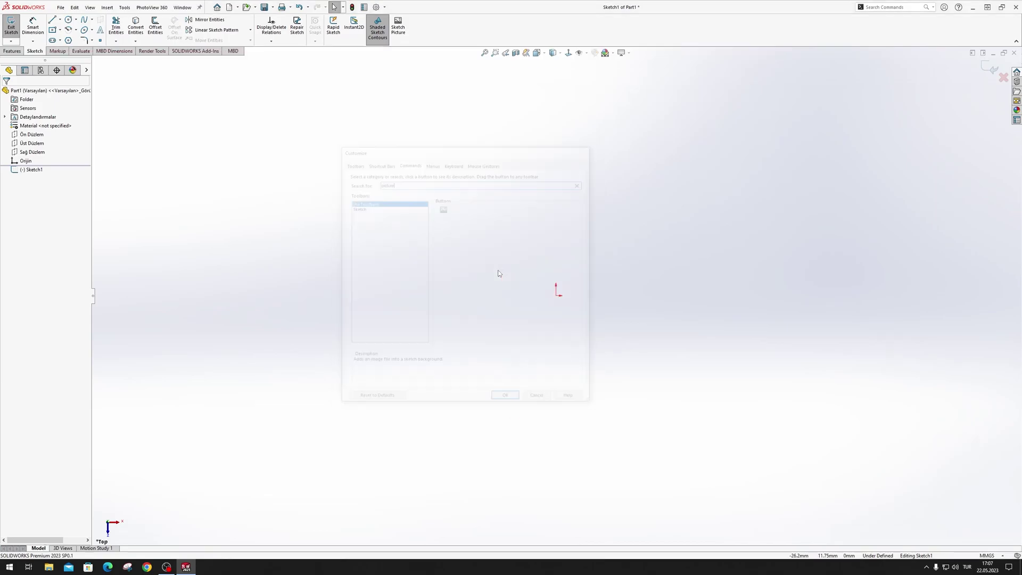
click(398, 27)
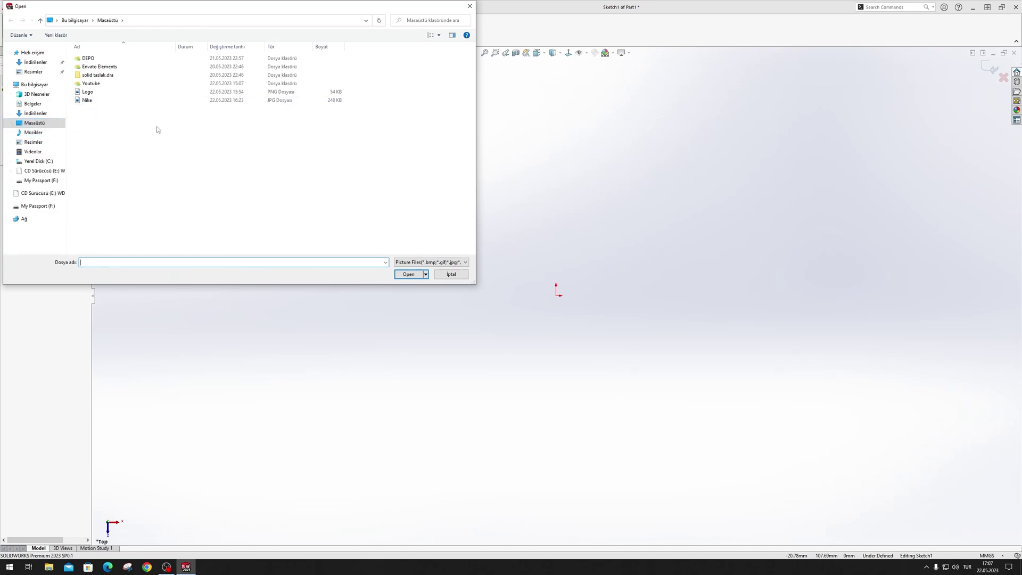
click(450, 262)
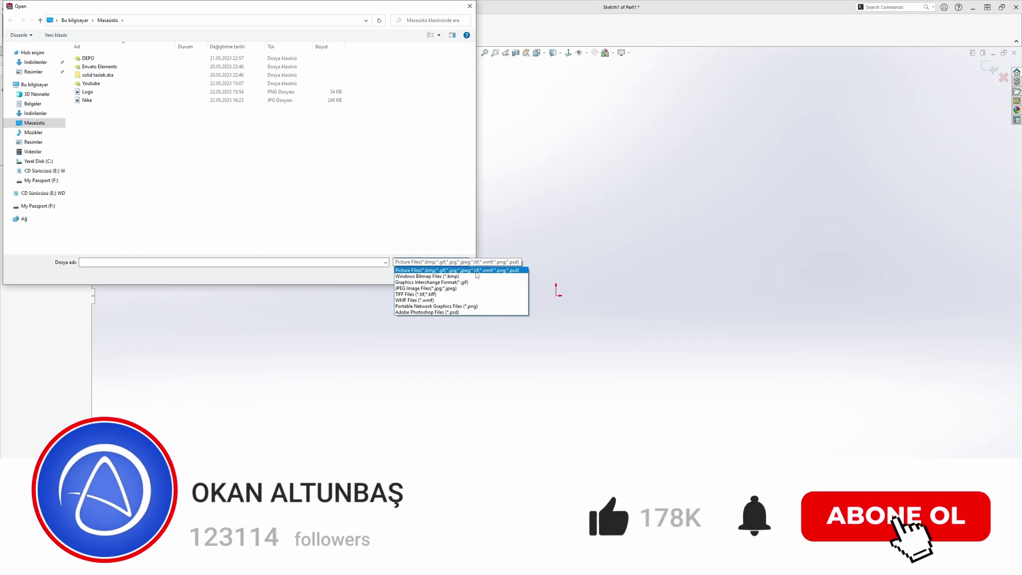
click(476, 271)
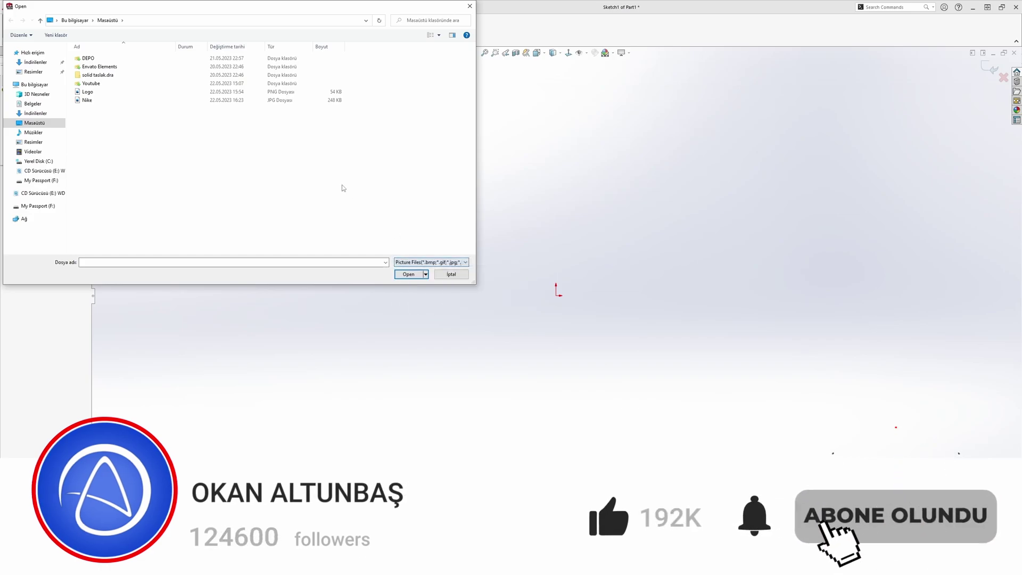
double_click(92, 101)
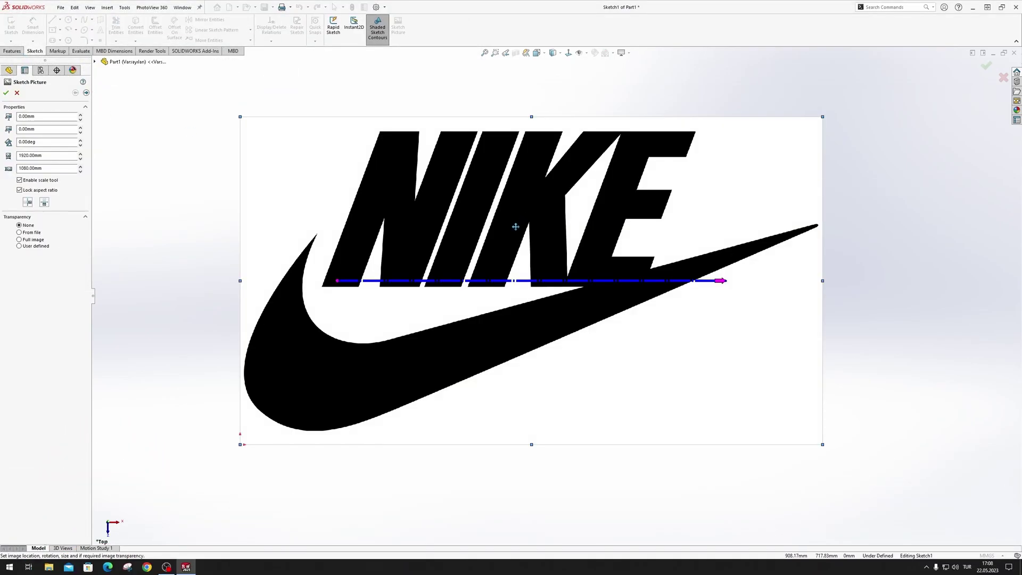
key(Return)
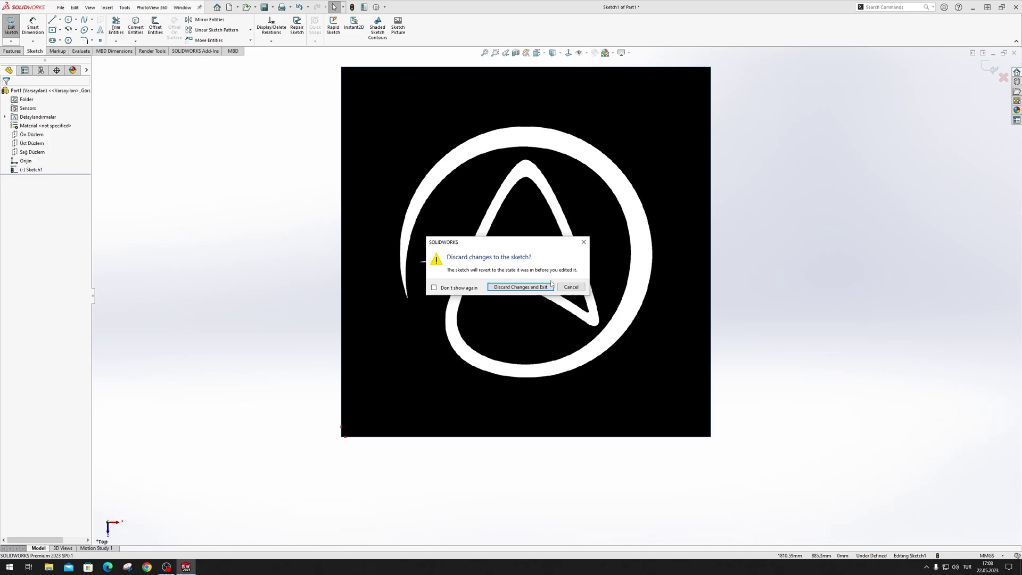
click(548, 286)
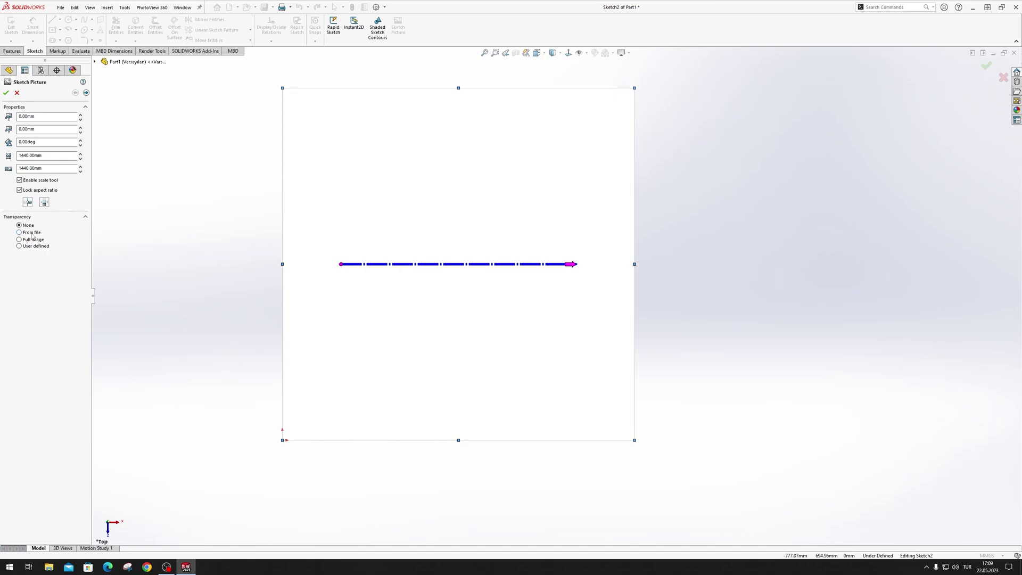
click(32, 233)
scroll(471, 216, down, 3)
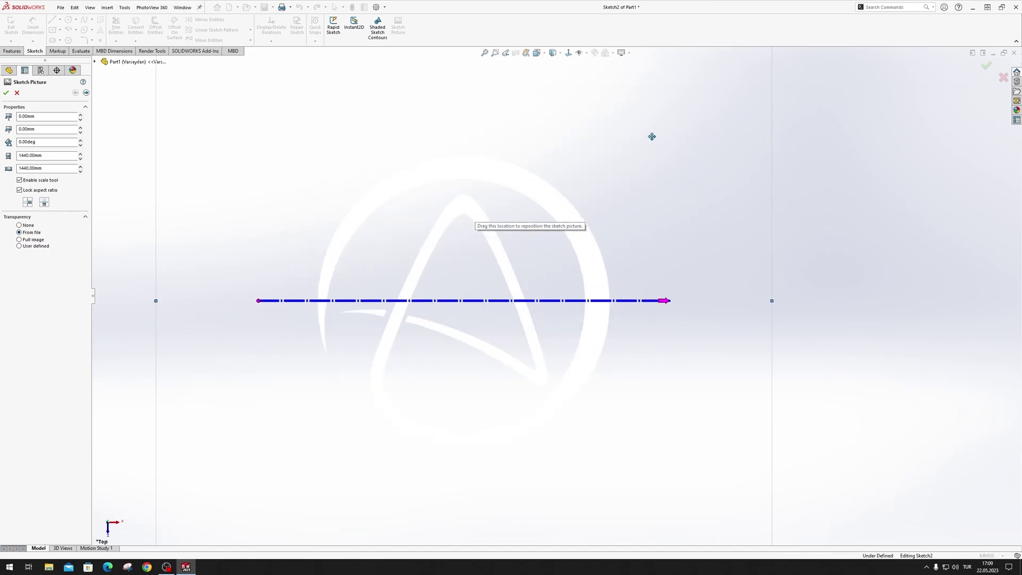
scroll(654, 221, up, 3)
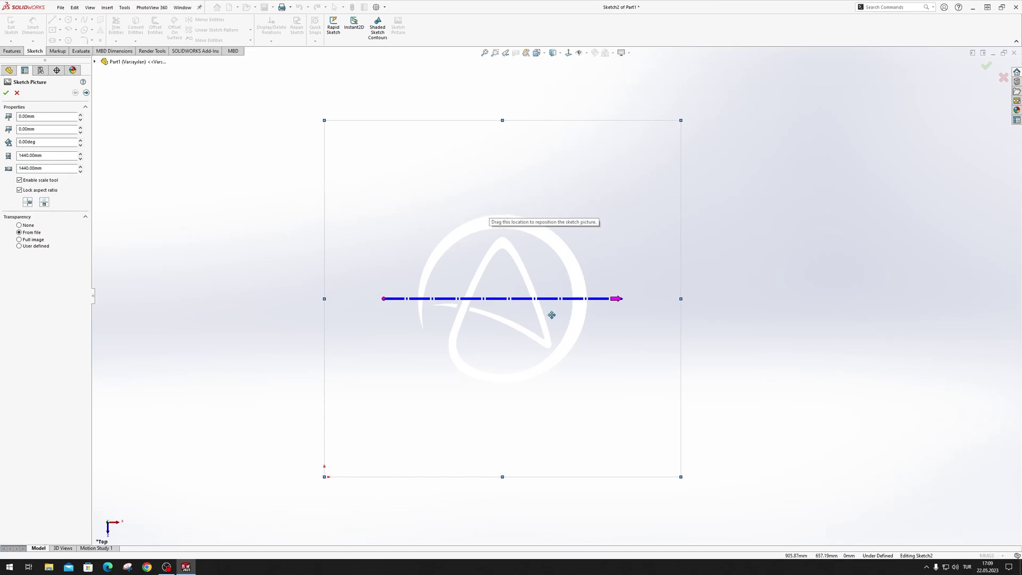
scroll(551, 315, down, 2)
scroll(554, 333, up, 3)
scroll(515, 371, down, 3)
scroll(552, 289, up, 3)
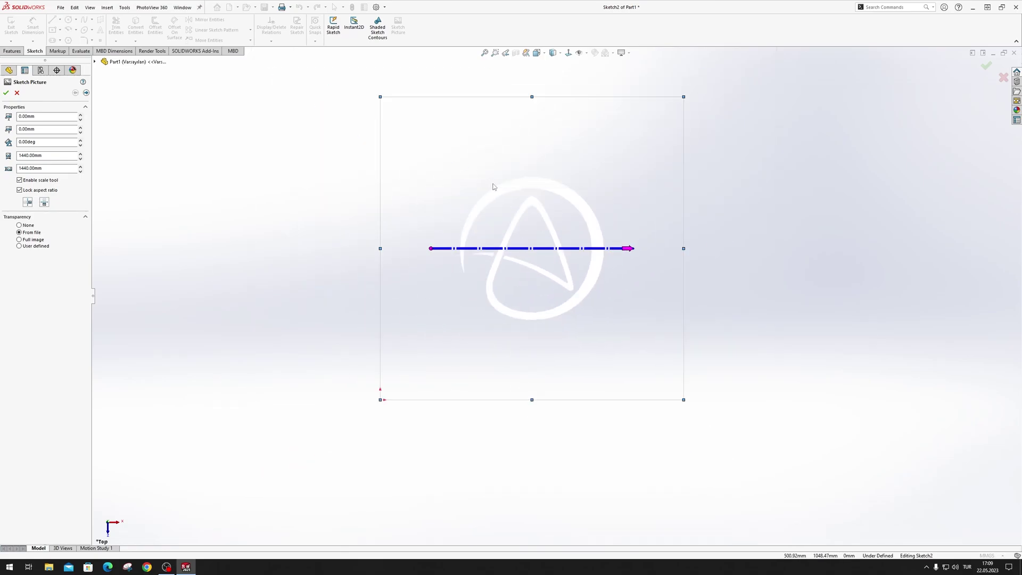
scroll(543, 213, down, 1)
scroll(586, 233, down, 2)
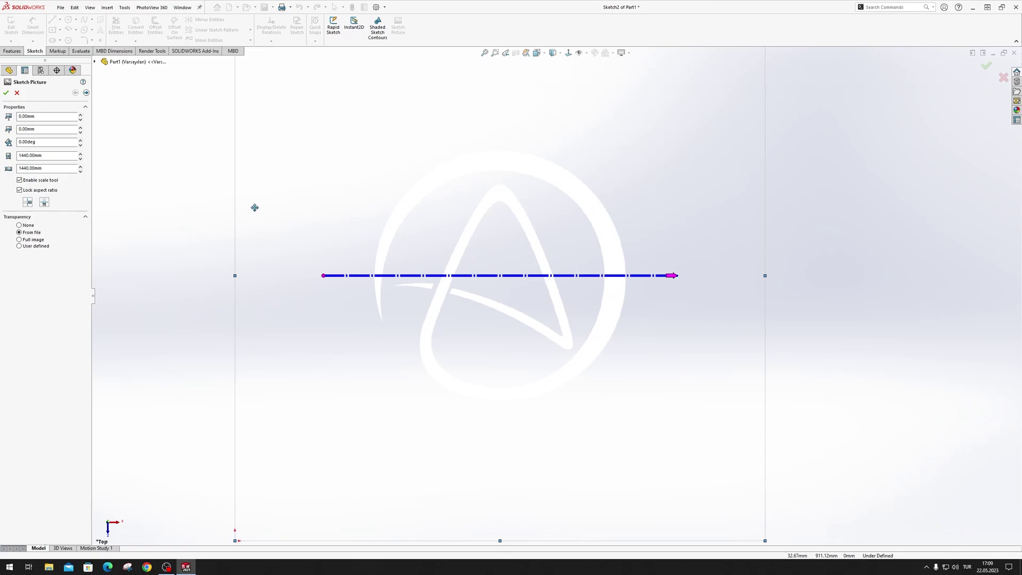
click(17, 93)
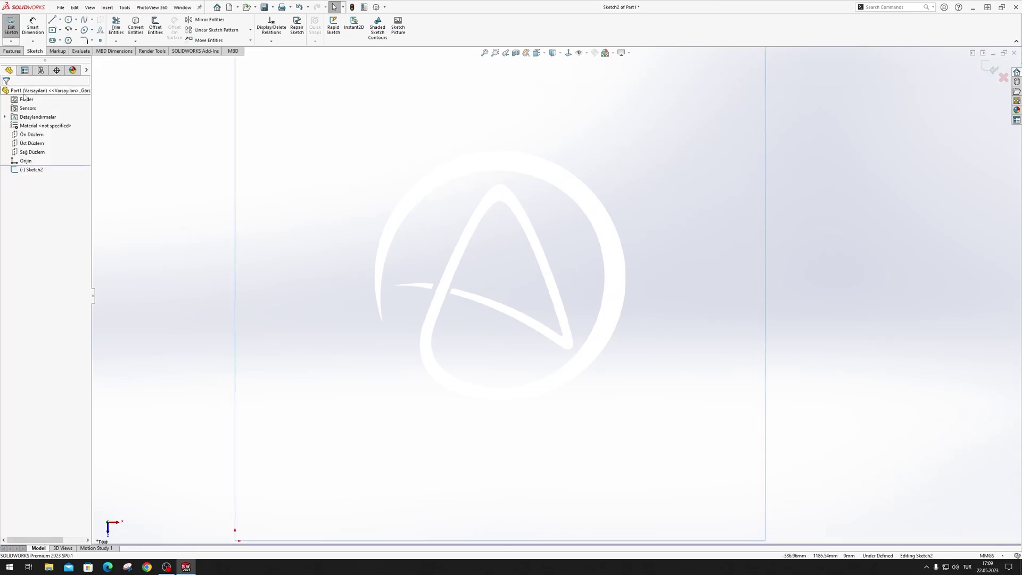
click(532, 215)
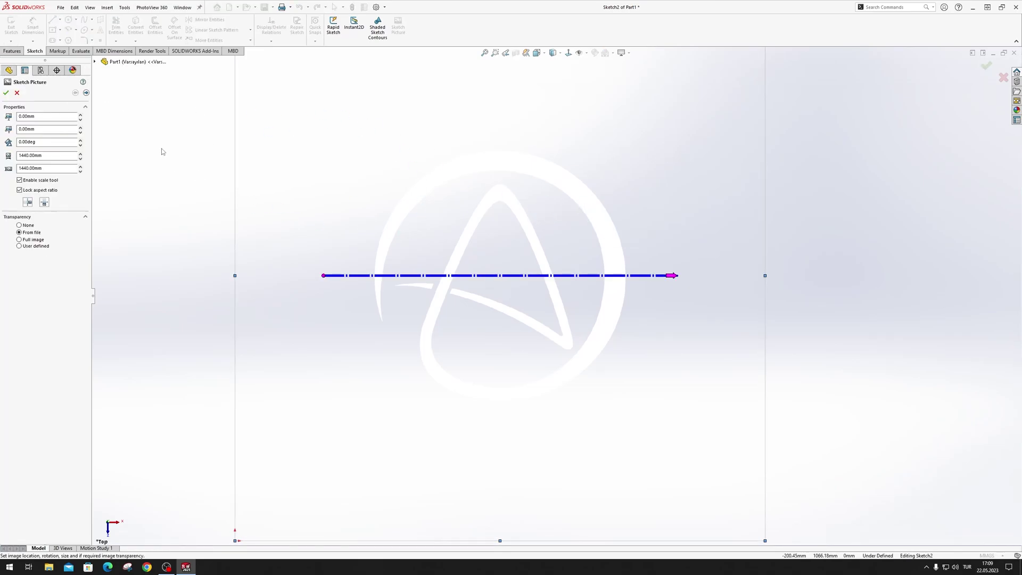
key(Delete)
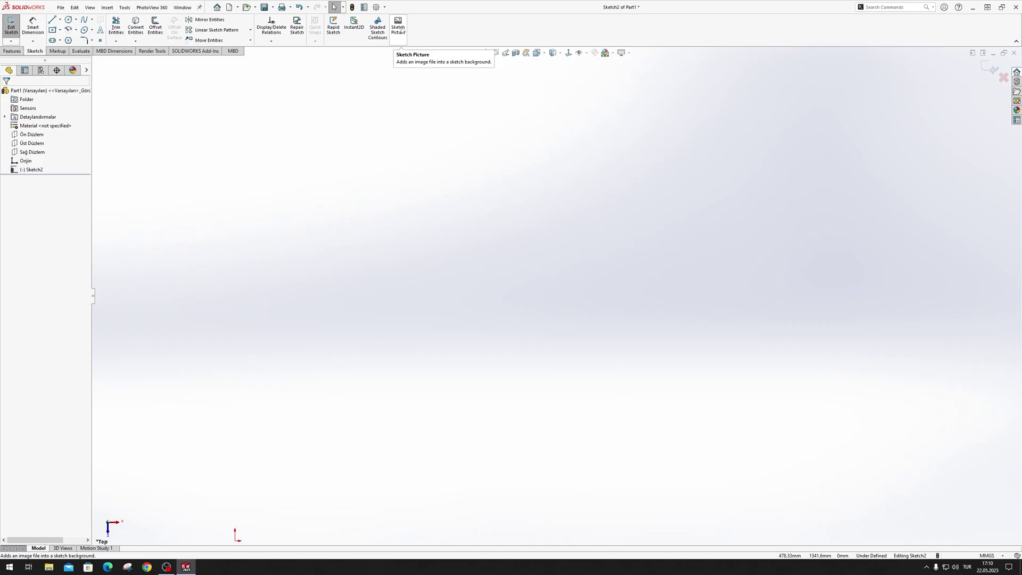
Insert the Nike image as a sketch picture, enlarge it from its corner, and accept it at the origin
click(402, 31)
double_click(101, 101)
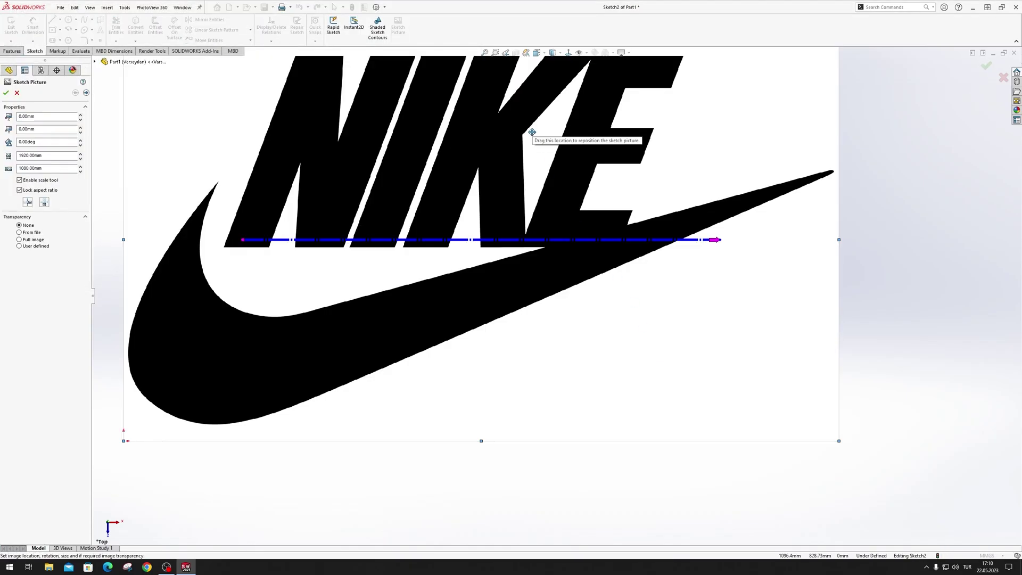
scroll(520, 230, down, 3)
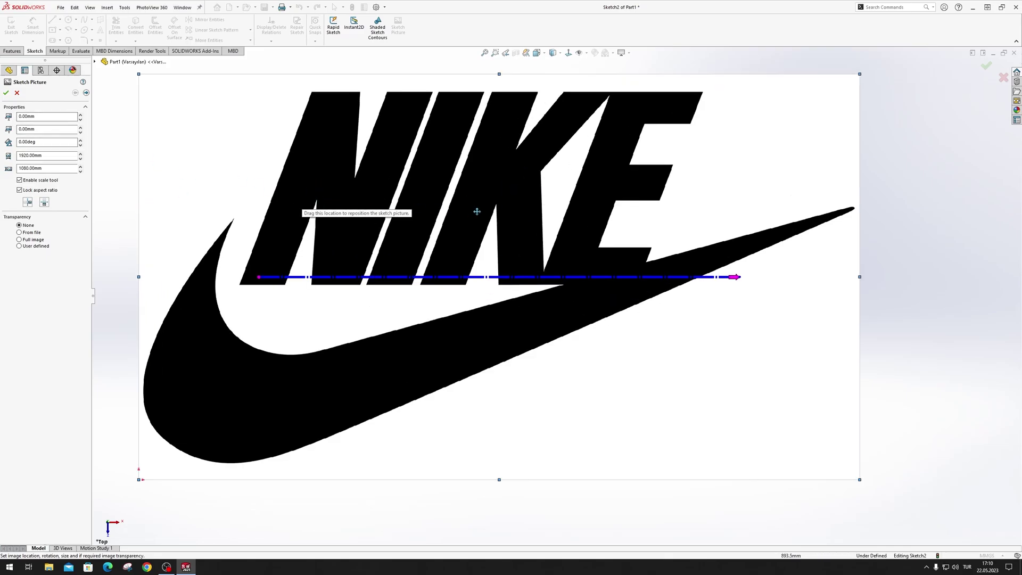
scroll(477, 211, up, 2)
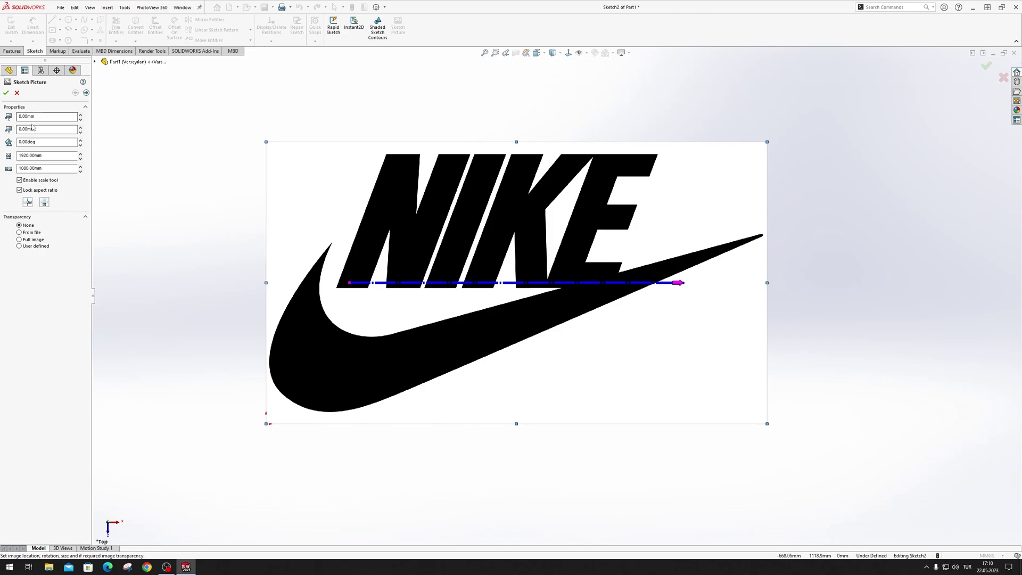
mouse_move(768, 141)
mouse_down()
mouse_move(799, 143)
mouse_move(801, 172)
mouse_up()
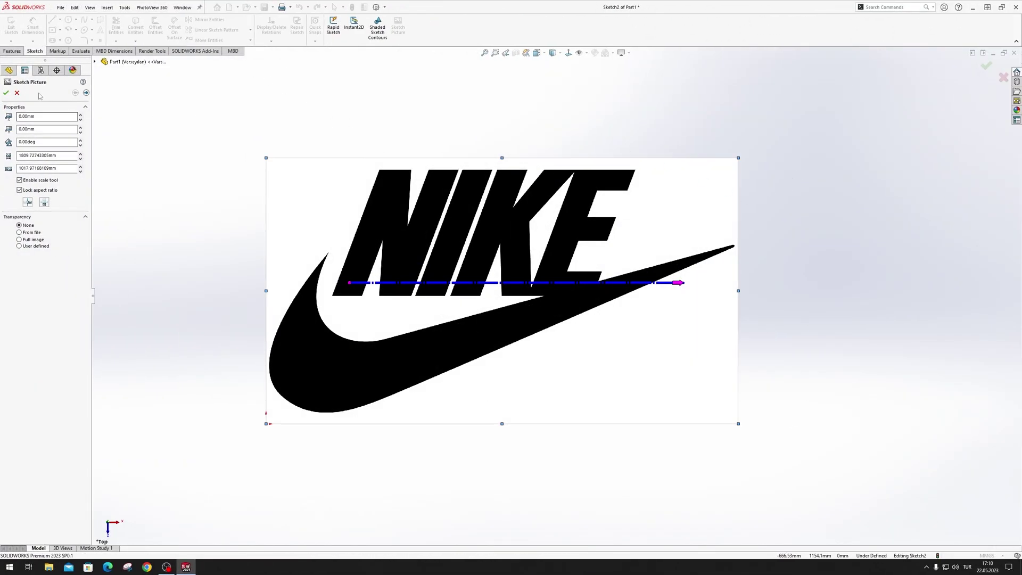
click(6, 93)
Draw a horizontal line from the origin along the picture's bottom edge
key(l)
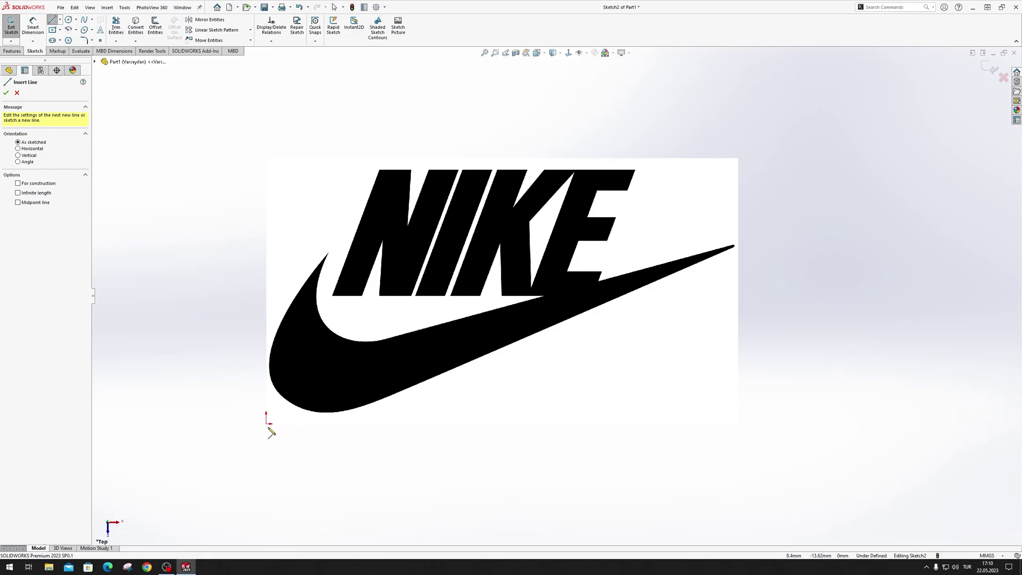
click(266, 423)
click(738, 424)
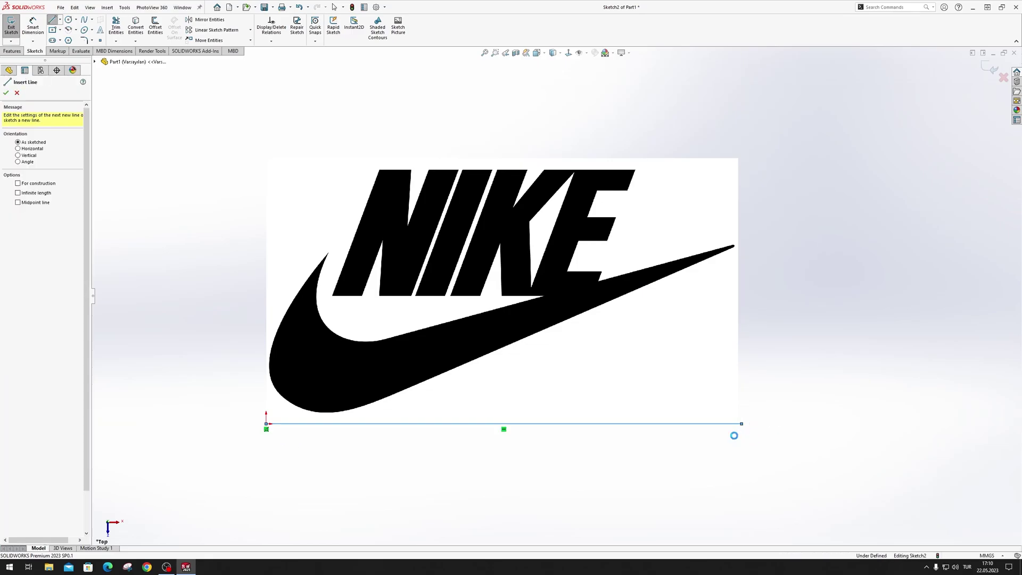
Dimension the line to 2000 mm and select the Nike picture
click(702, 423)
click(662, 444)
text(2000)
key(Return)
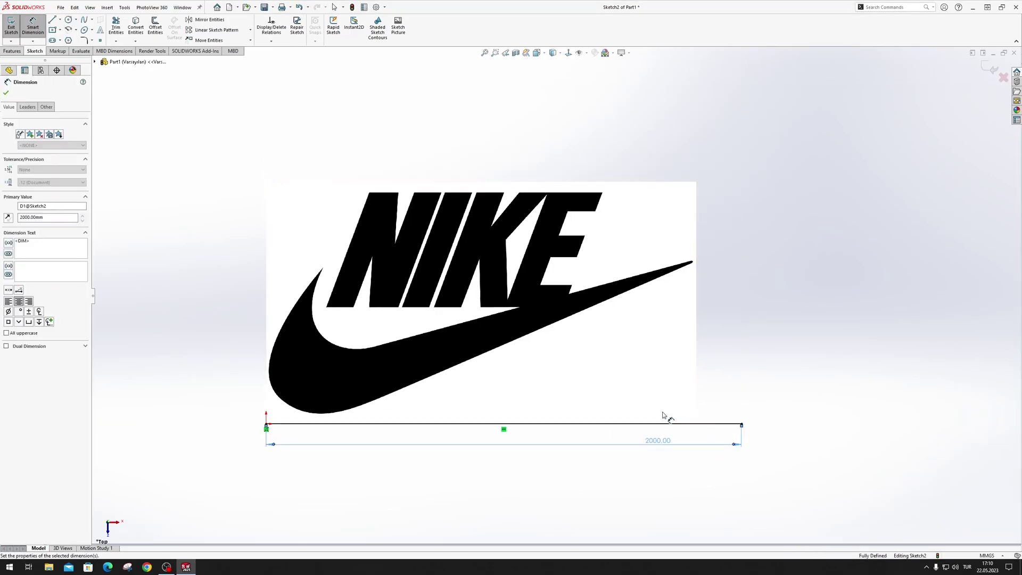
click(467, 385)
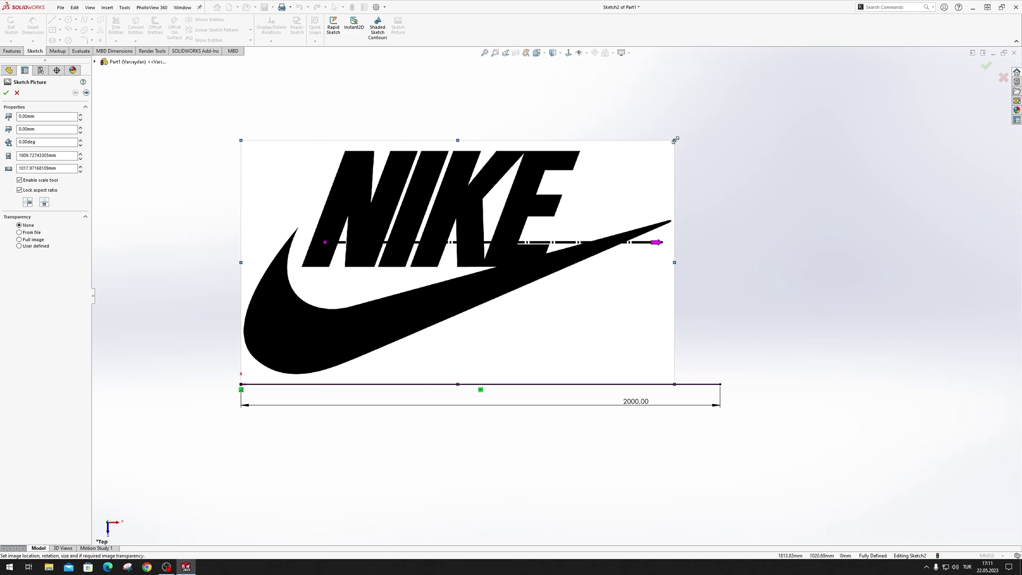
Enlarge the Nike picture from its corner and move it over the reference line
mouse_move(675, 140)
mouse_down()
mouse_move(821, 96)
mouse_move(679, 167)
mouse_move(743, 167)
mouse_move(726, 183)
mouse_up()
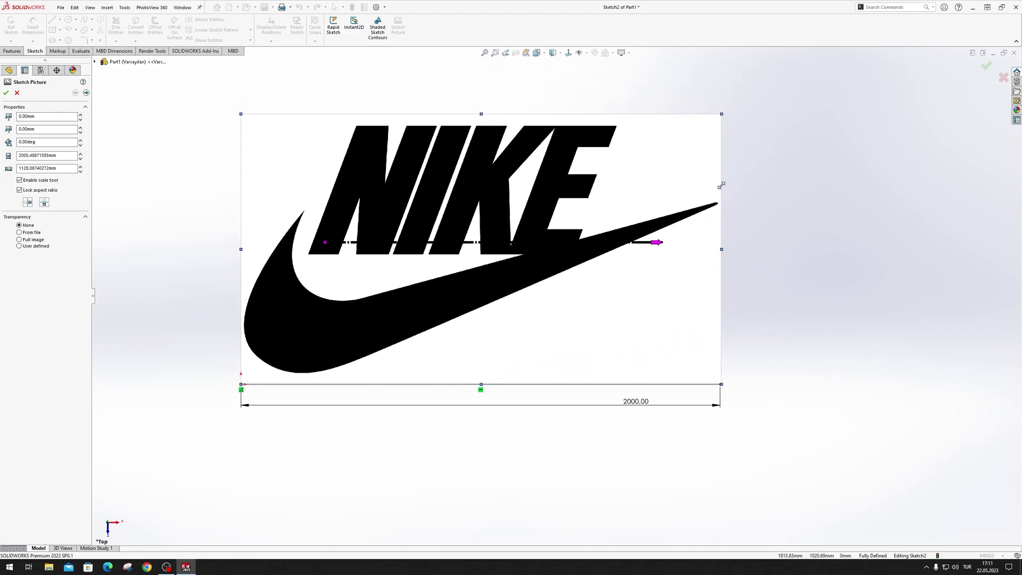
mouse_move(531, 164)
mouse_down()
mouse_move(549, 224)
mouse_move(528, 222)
mouse_up()
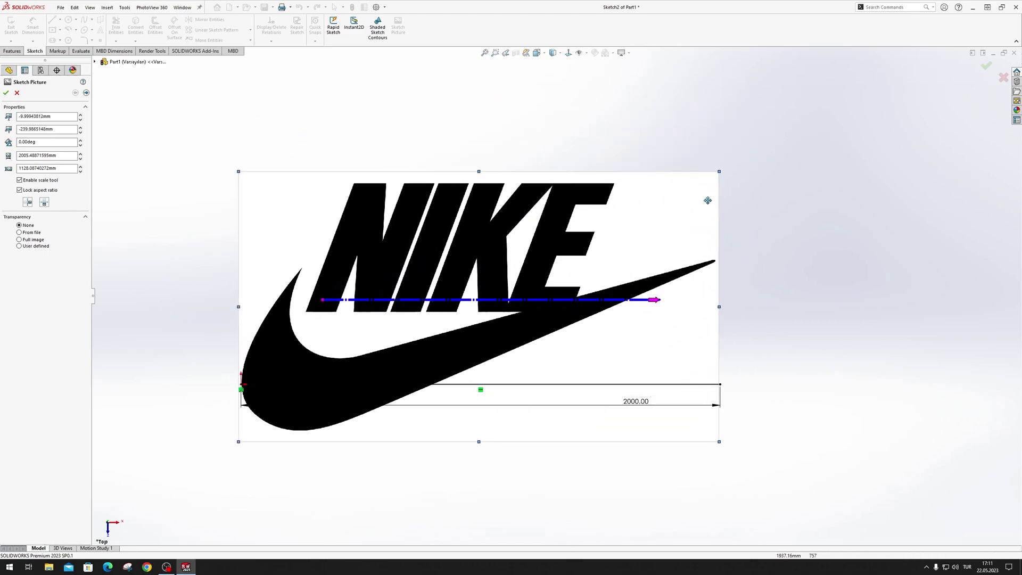
mouse_move(569, 231)
mouse_down()
mouse_move(587, 236)
mouse_move(569, 243)
mouse_up()
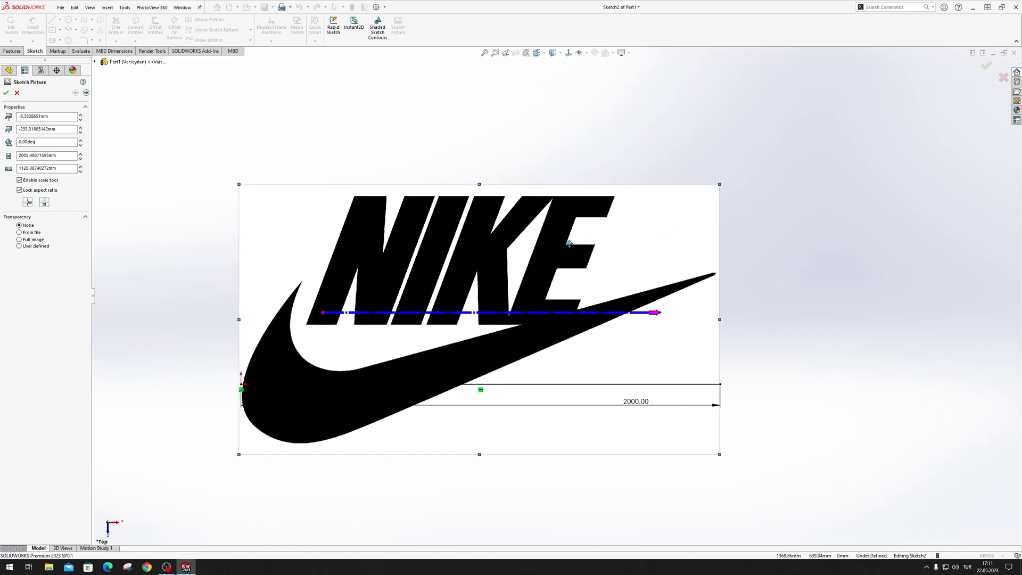
drag(569, 244, 569, 157)
Set the picture width to 2000 mm, leaving the height at 1125 mm
double_click(61, 154)
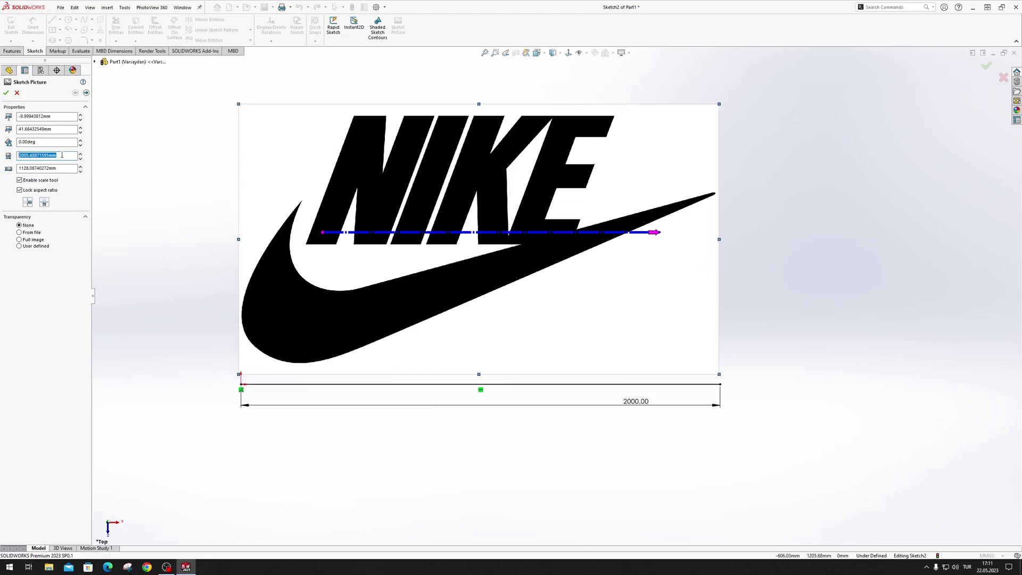
text(2000)
key(Return)
double_click(60, 168)
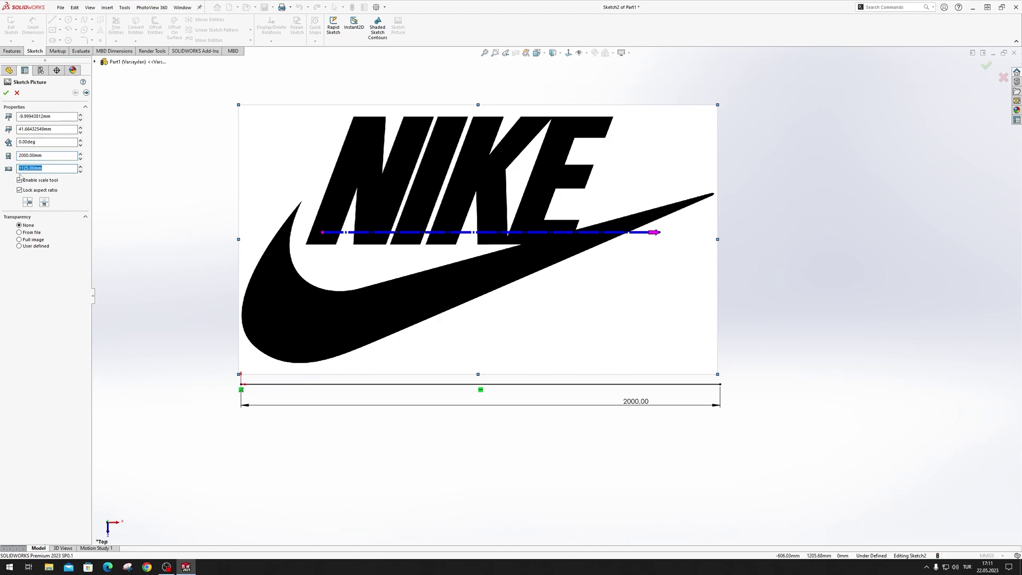
click(60, 260)
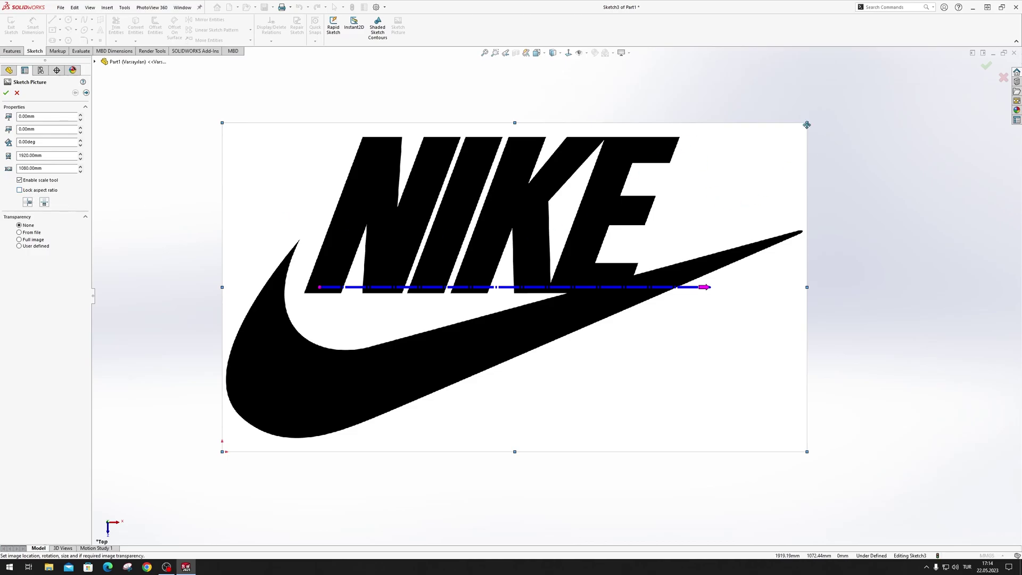
Stretch the picture, try vertical and horizontal flips, then discard it
drag(808, 123, 815, 171)
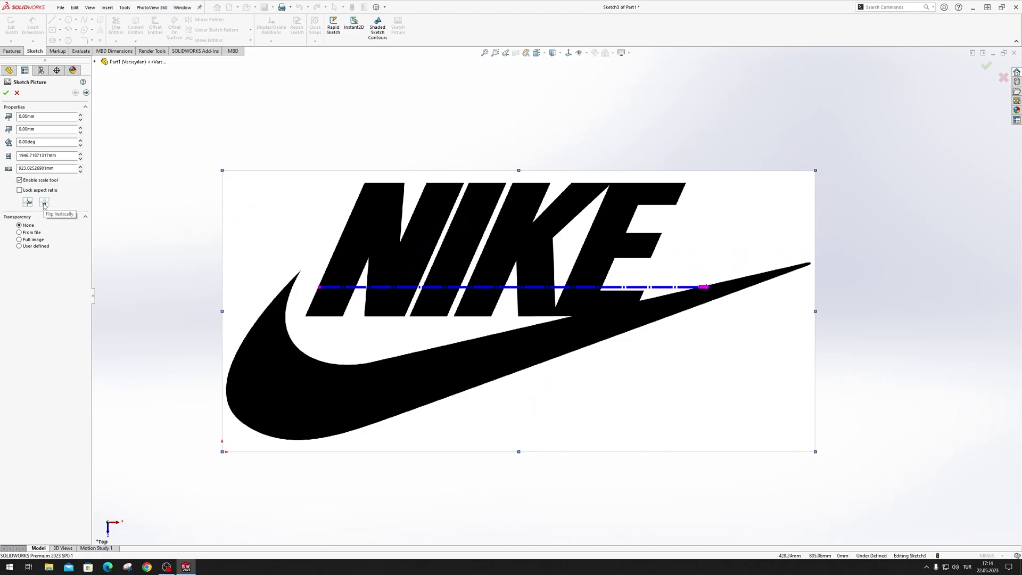
click(45, 204)
click(44, 205)
click(26, 204)
click(27, 203)
click(45, 203)
key(Escape)
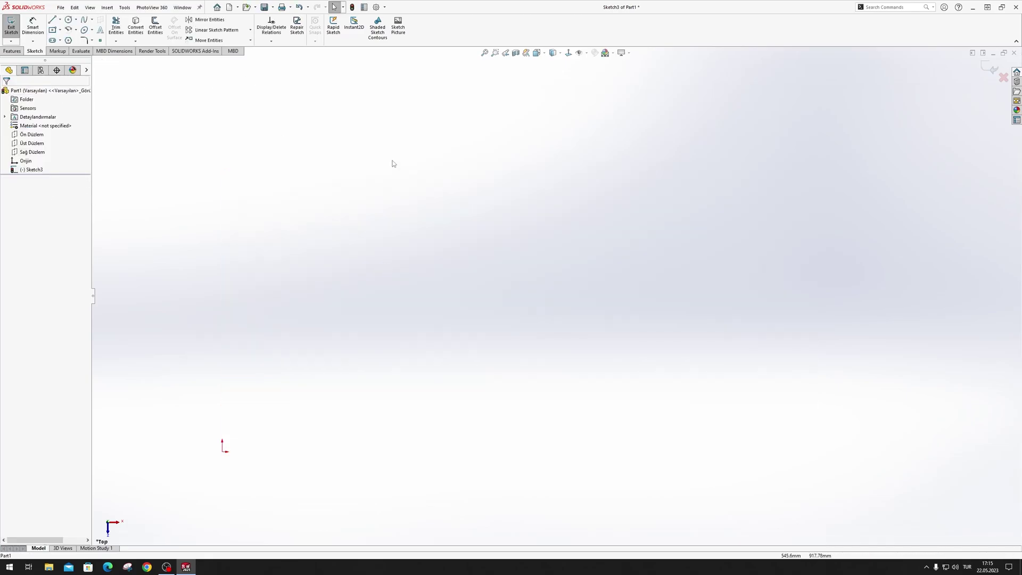
Reinsert the Nike logo image file and accept it at 1920 x 1080 mm
click(398, 26)
double_click(94, 98)
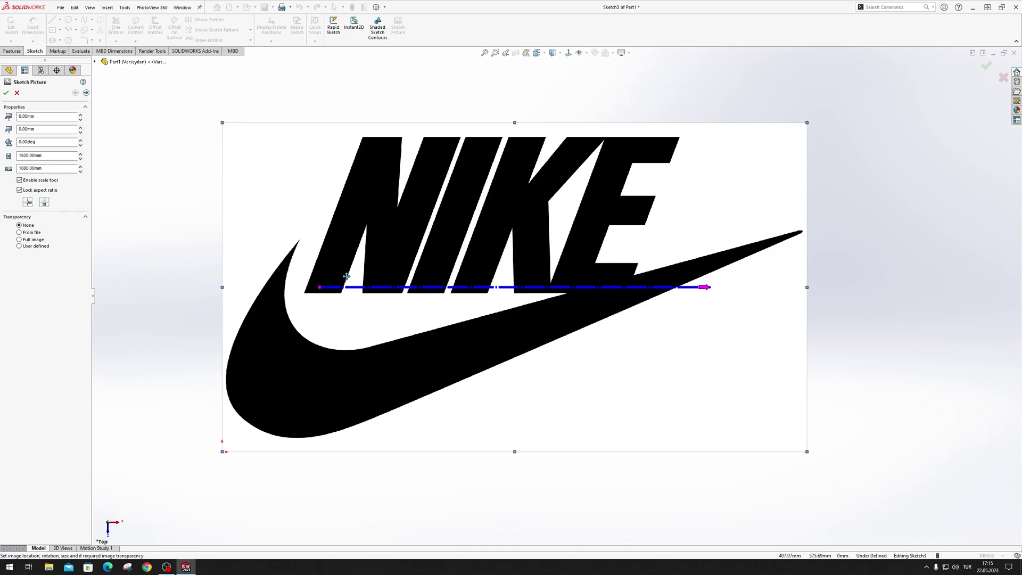
click(6, 93)
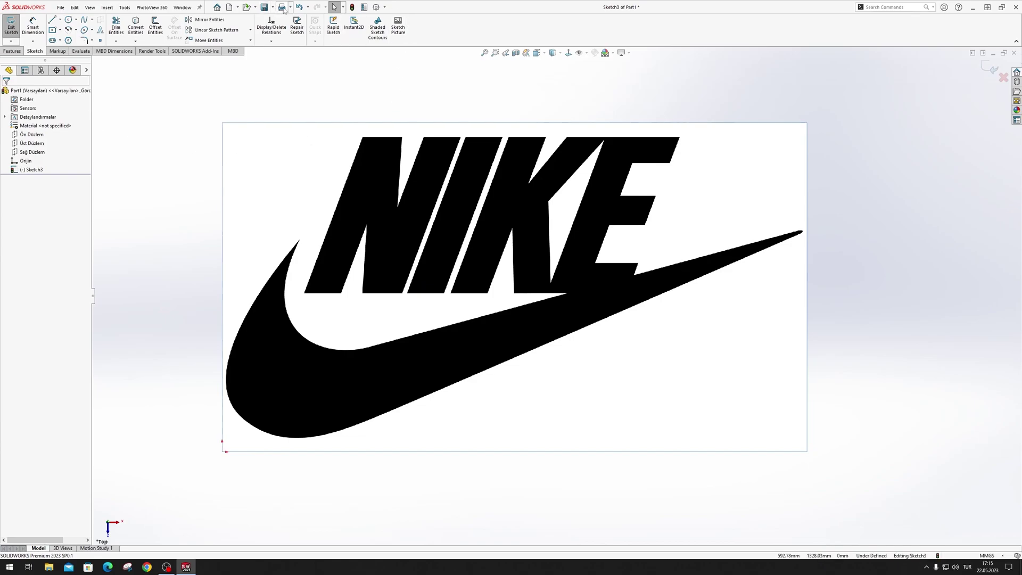
Enable the Autotrace add-in from the Options Add-Ins list
click(384, 7)
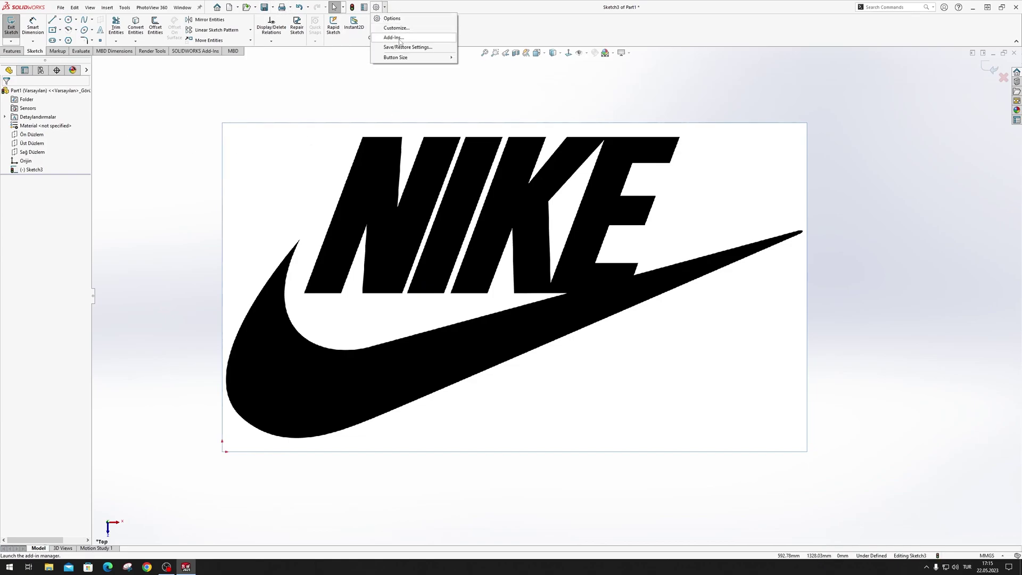
click(401, 38)
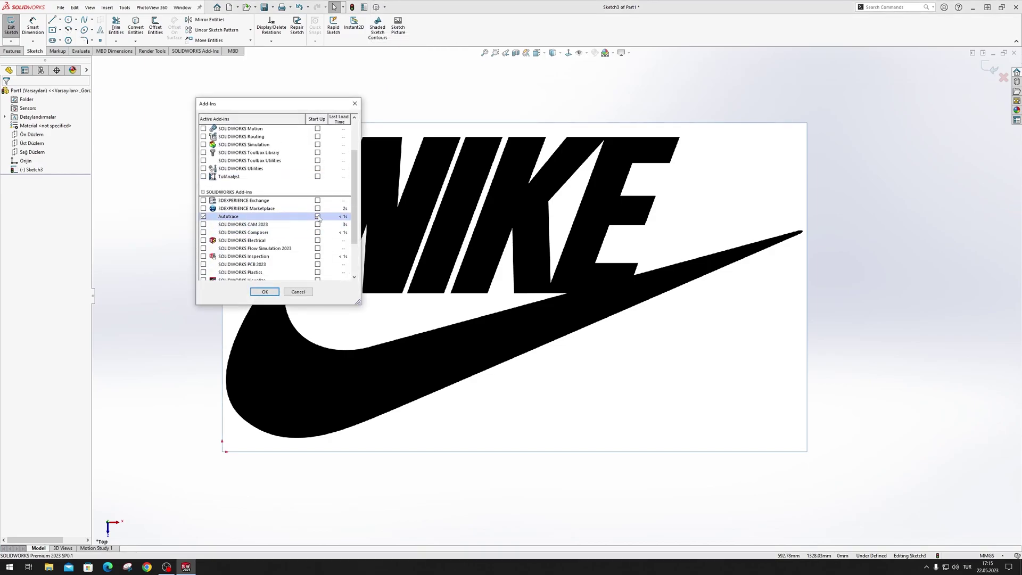
click(269, 294)
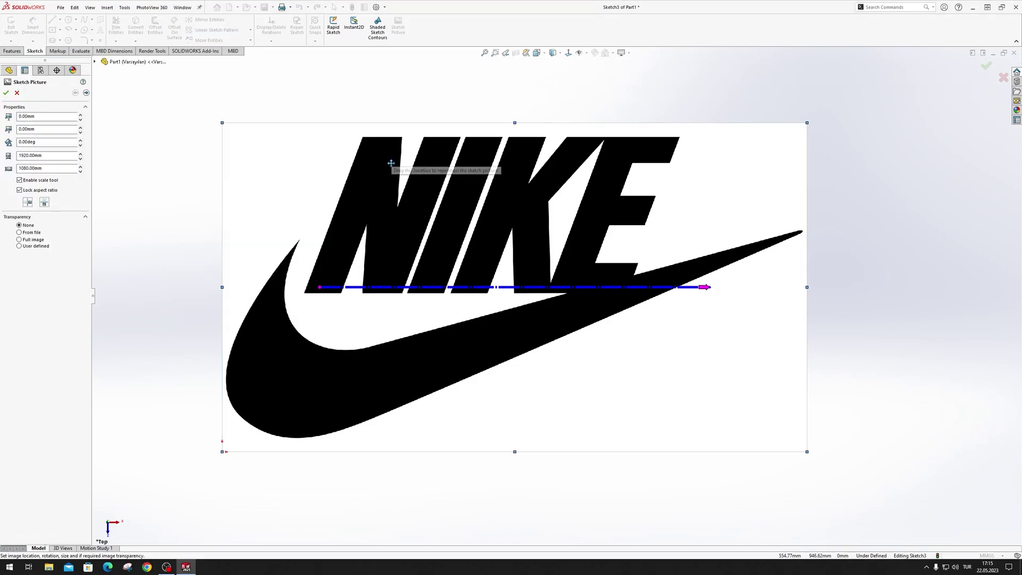
In trace settings, choose colour selection and sample the logo's black
click(86, 93)
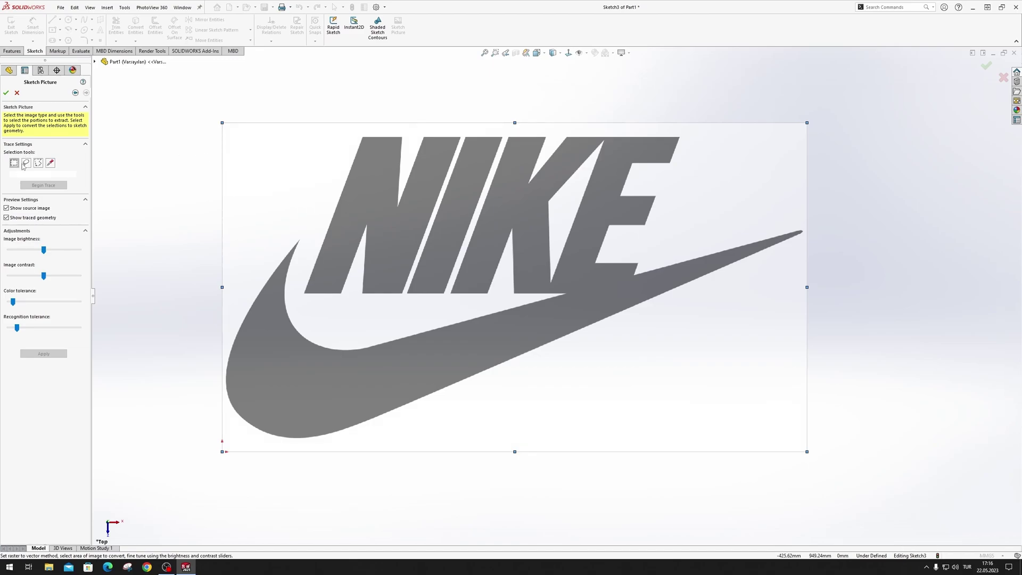
click(51, 163)
click(383, 173)
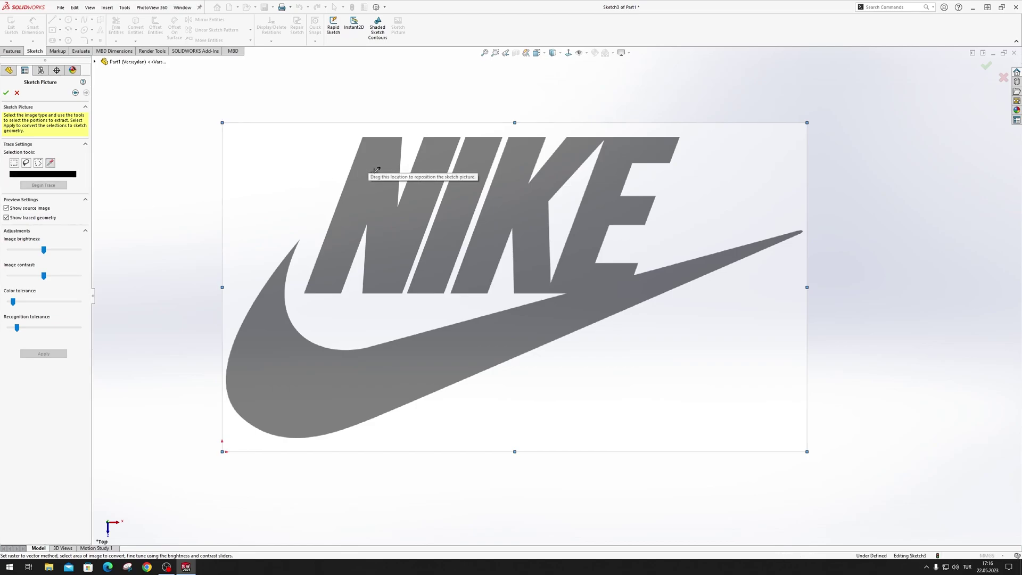
click(54, 186)
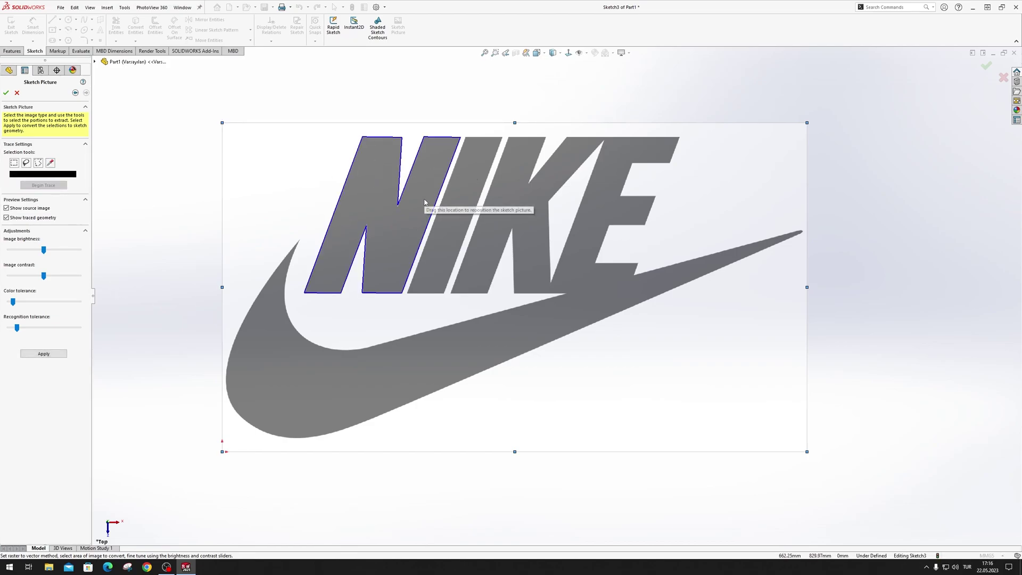
Outline an area around the NIKE letters and swoosh and trace it
click(362, 127)
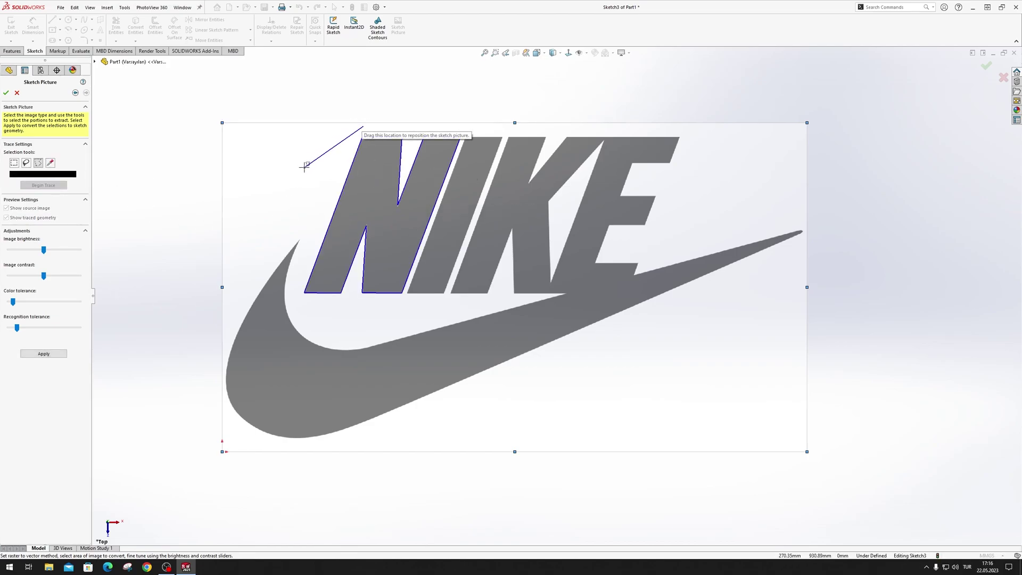
click(259, 201)
drag(241, 250, 221, 354)
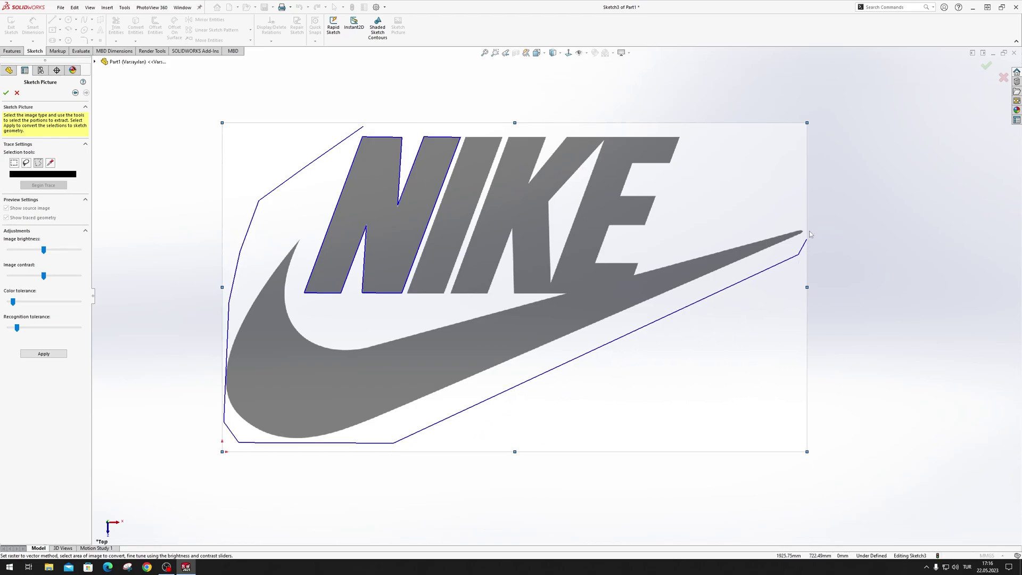
drag(221, 376, 675, 127)
click(27, 185)
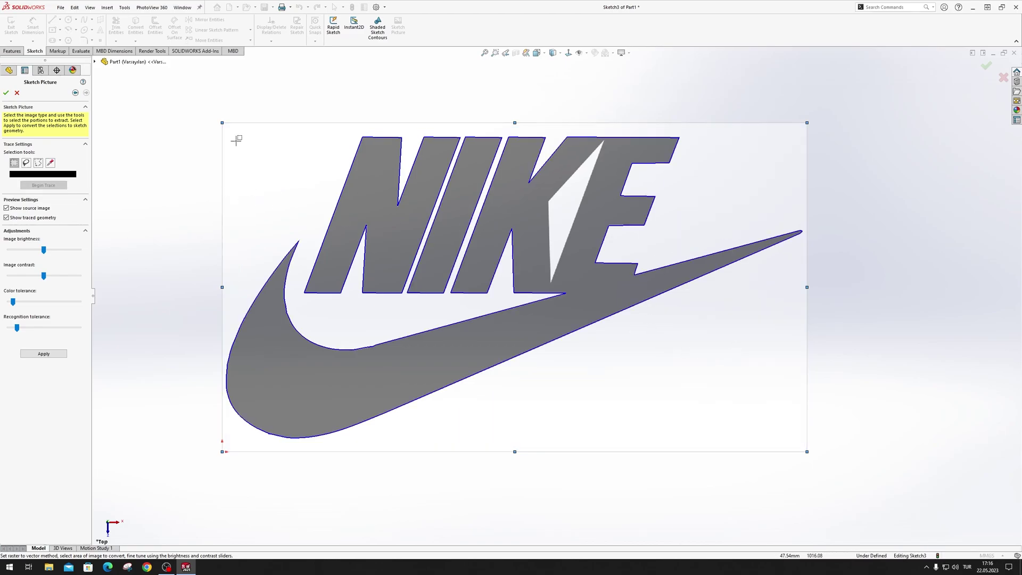
mouse_move(229, 130)
mouse_down()
mouse_move(315, 194)
mouse_move(801, 416)
mouse_up()
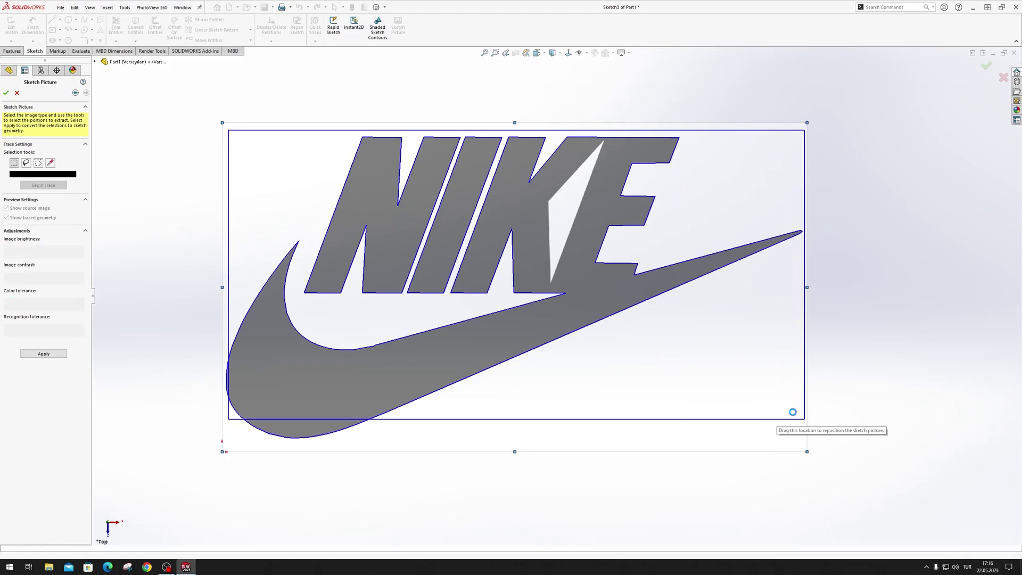
mouse_move(360, 129)
mouse_down()
mouse_move(222, 343)
mouse_move(402, 456)
mouse_move(322, 238)
mouse_up()
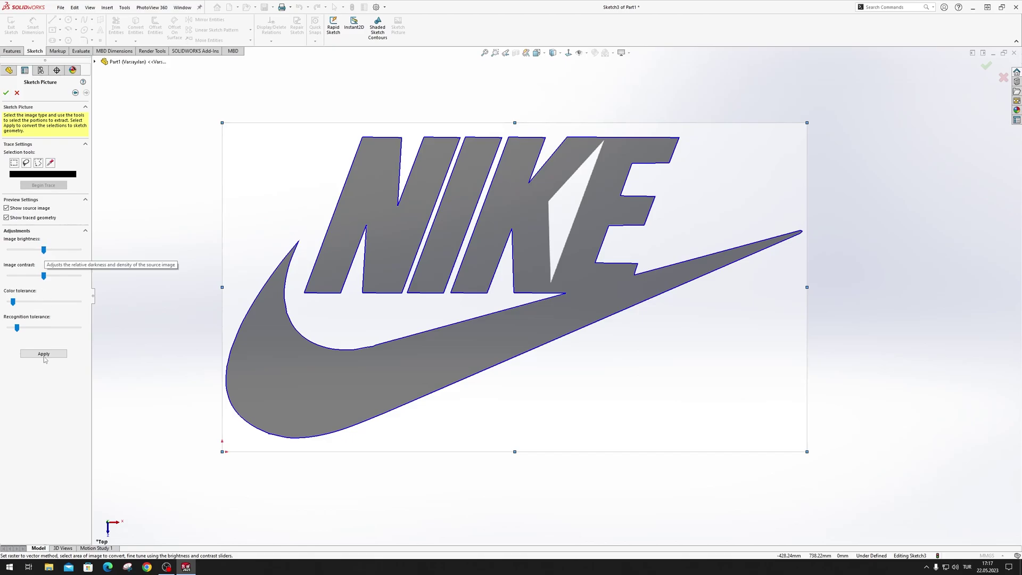
Lower the trace image contrast and raise image brightness to maximum
scroll(557, 261, up, 3)
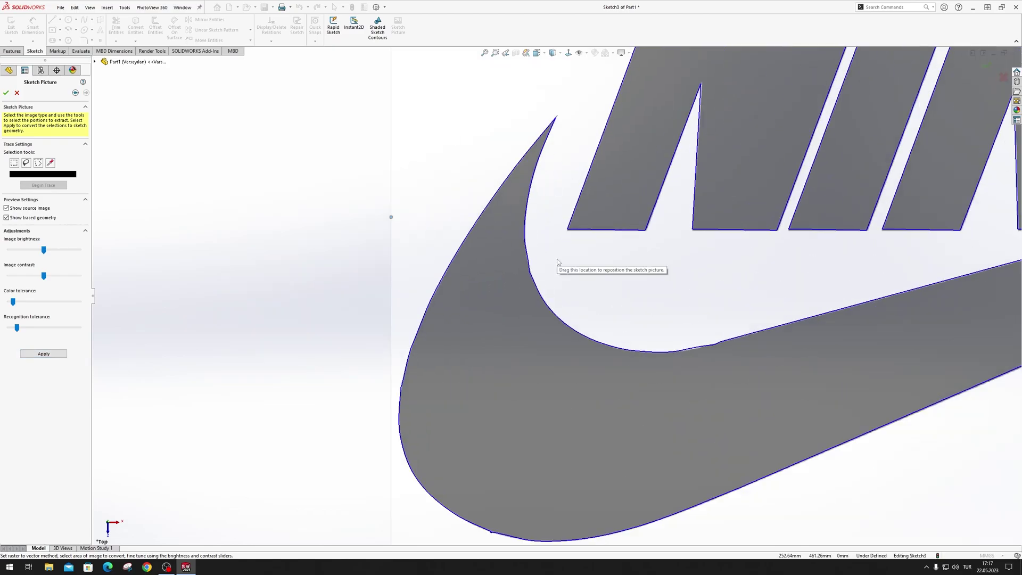
scroll(558, 261, down, 2)
scroll(554, 275, down, 1)
scroll(766, 312, up, 3)
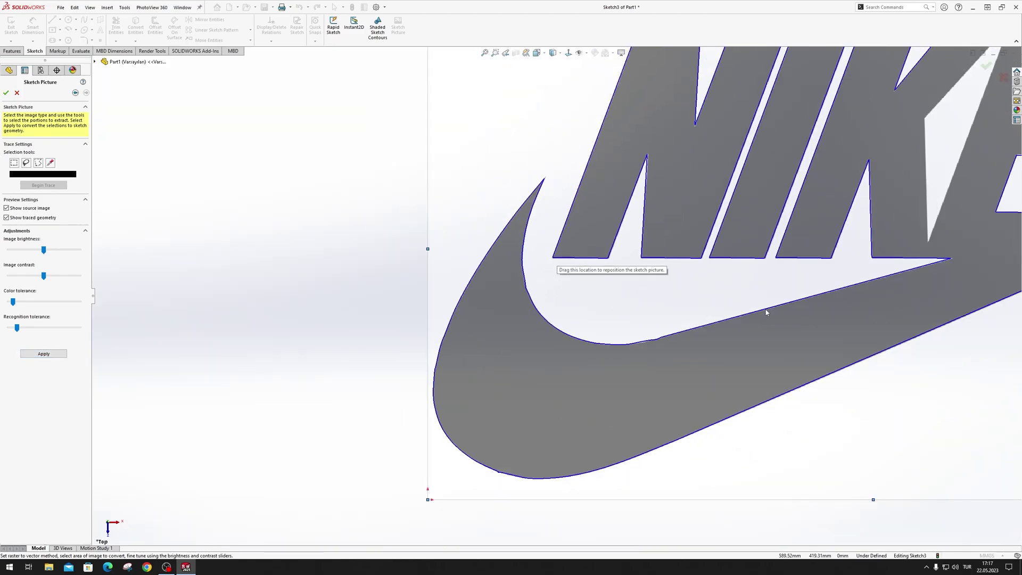
scroll(767, 312, down, 1)
scroll(796, 320, down, 2)
scroll(857, 258, down, 1)
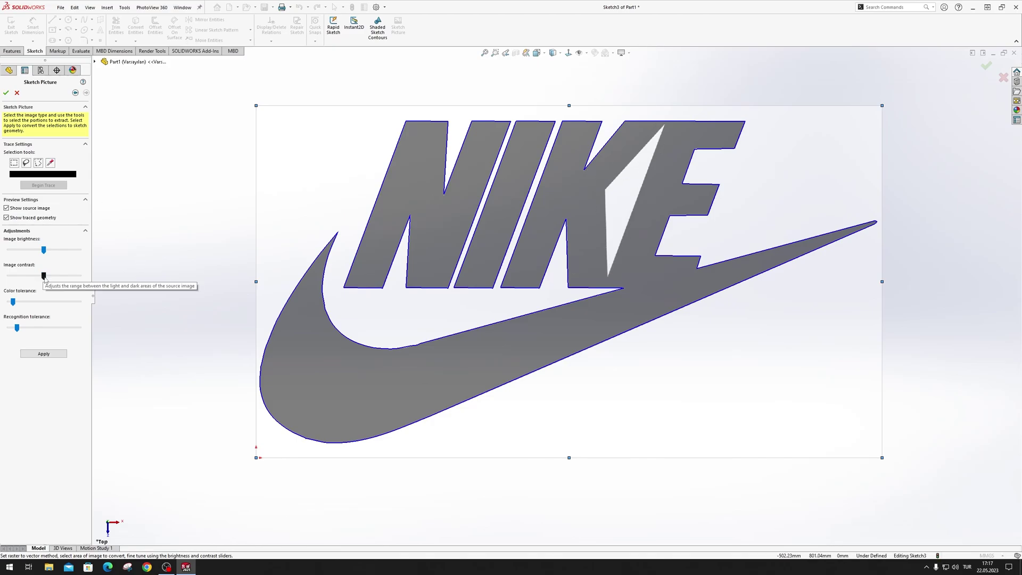
mouse_move(43, 276)
mouse_down()
mouse_move(18, 277)
mouse_move(55, 250)
mouse_up()
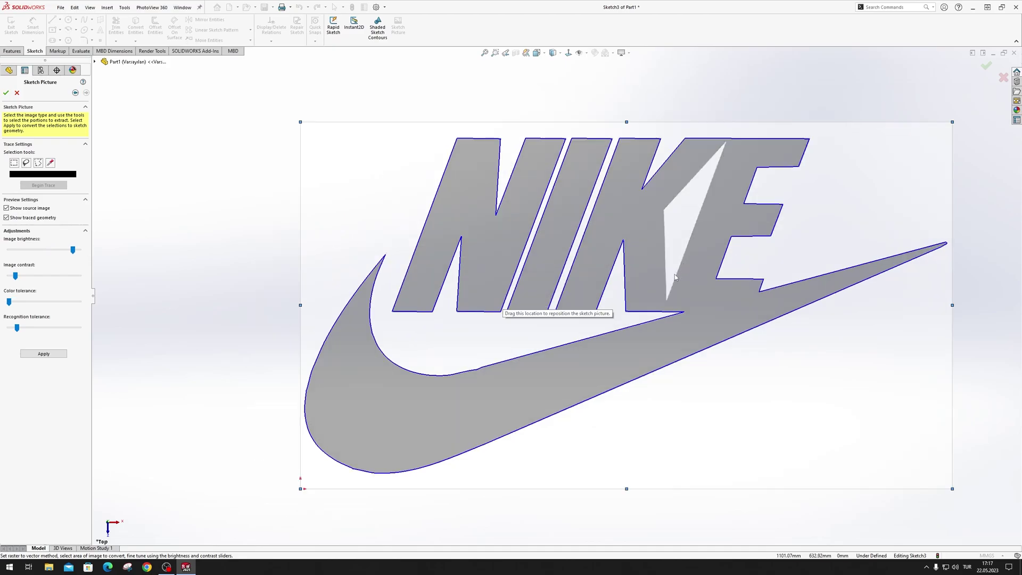
scroll(459, 387, down, 5)
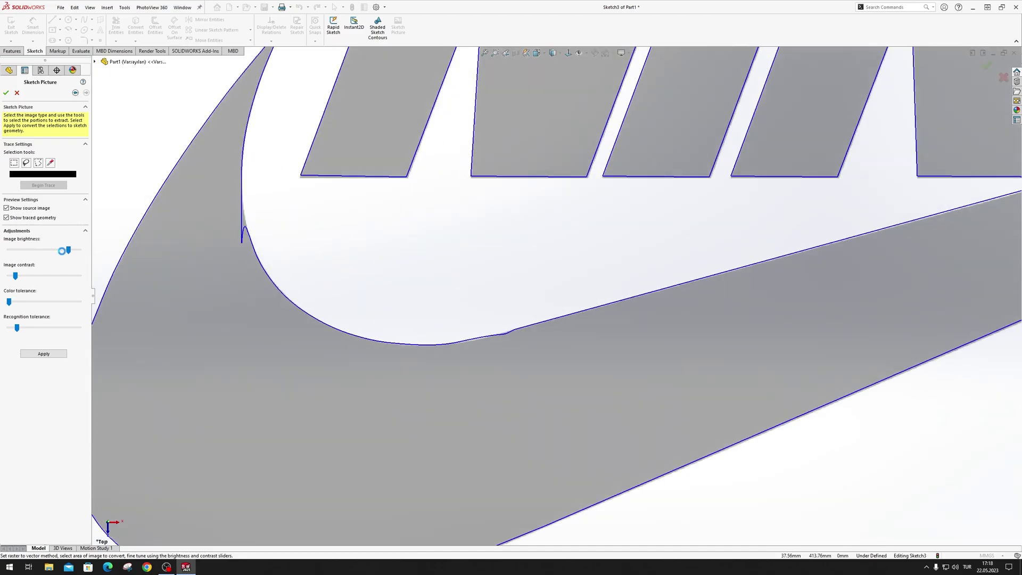
drag(68, 250, 79, 250)
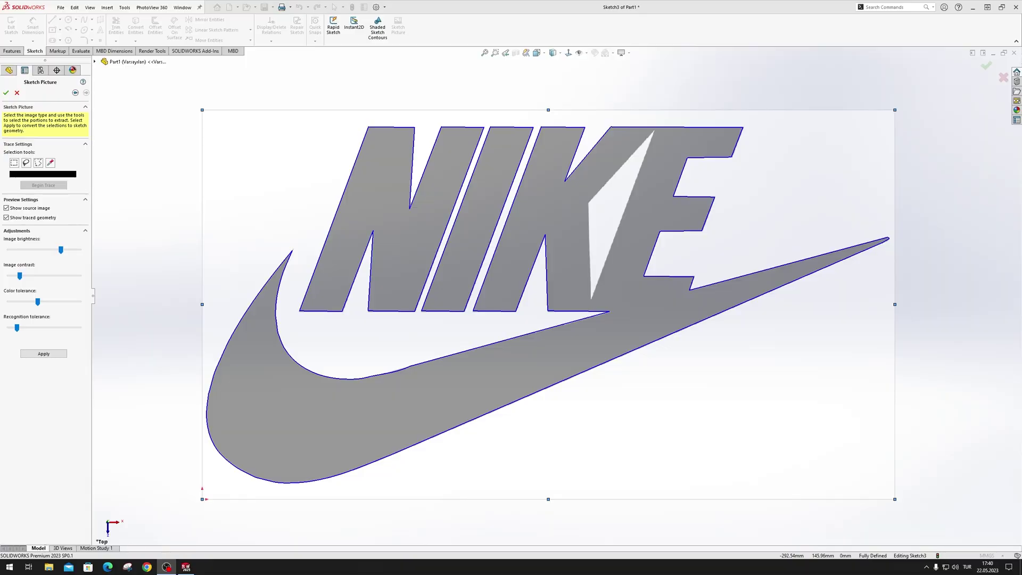
Apply the auto-traced NIKE outline, then suppress and unsuppress Sketch Picture8 to check it
click(53, 353)
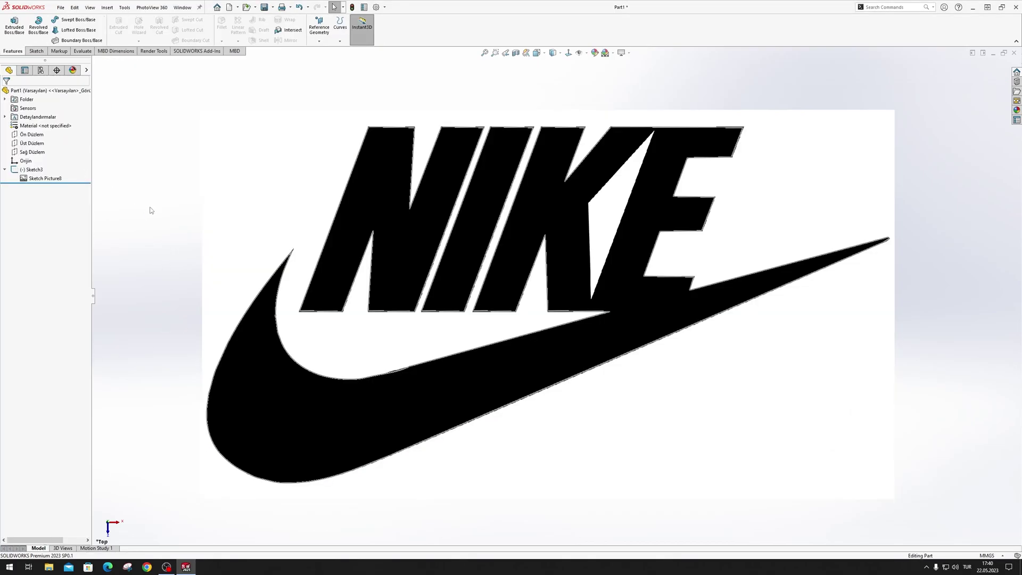
click(54, 180)
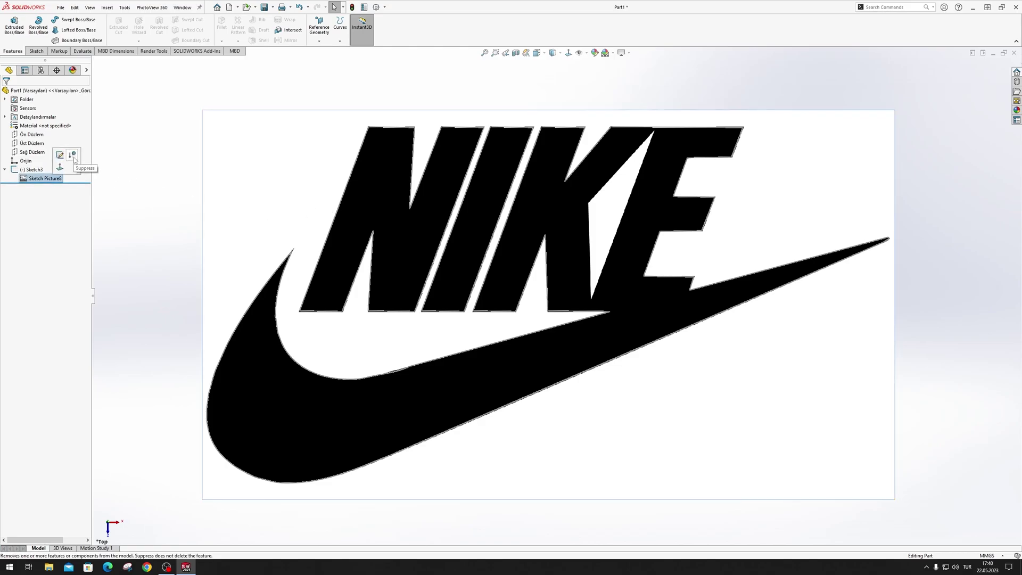
click(73, 156)
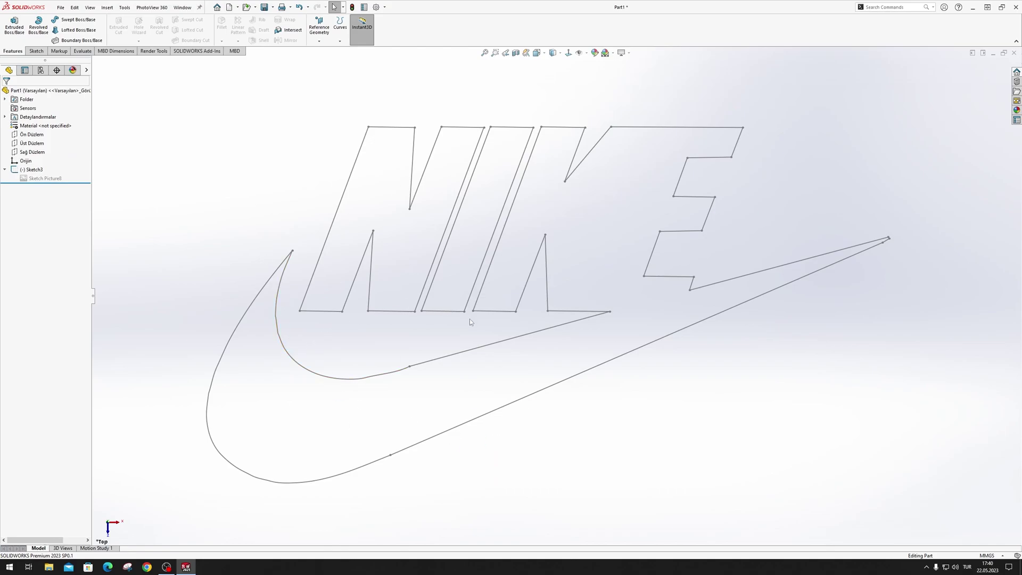
click(45, 179)
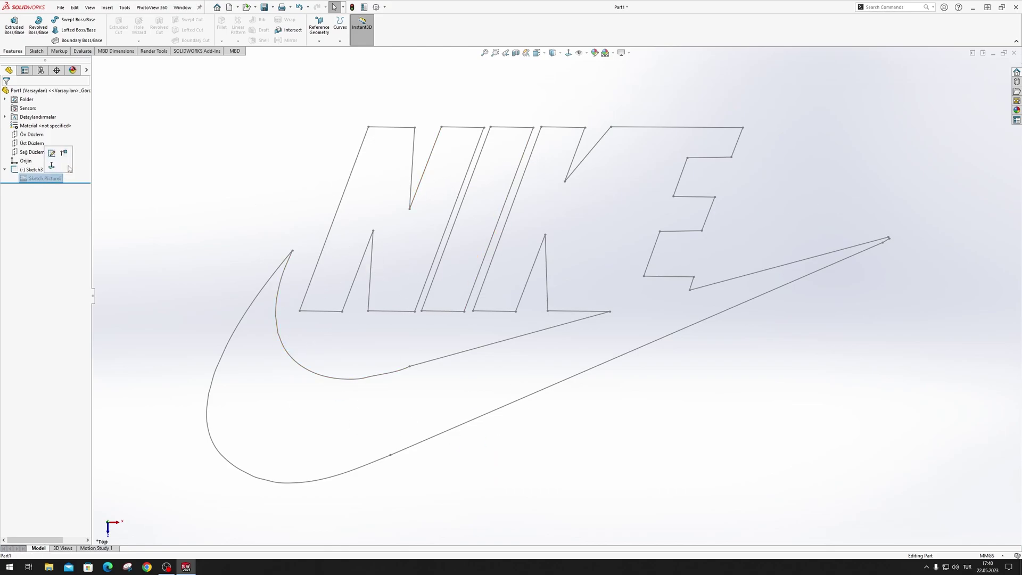
click(62, 155)
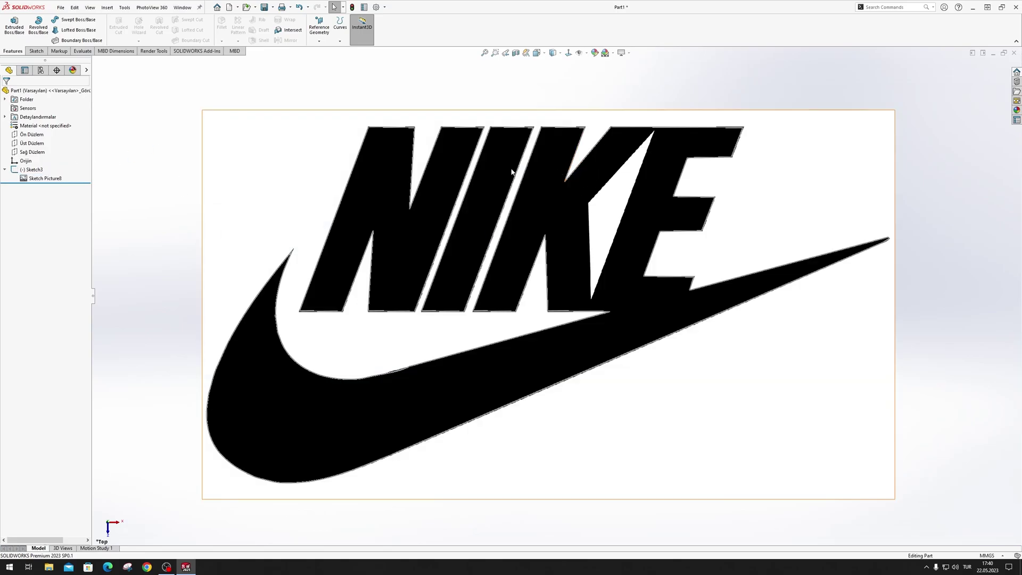
Edit Sketch3 and draw a straight line from the K's inner vertex to its sharp tip
click(33, 169)
click(48, 147)
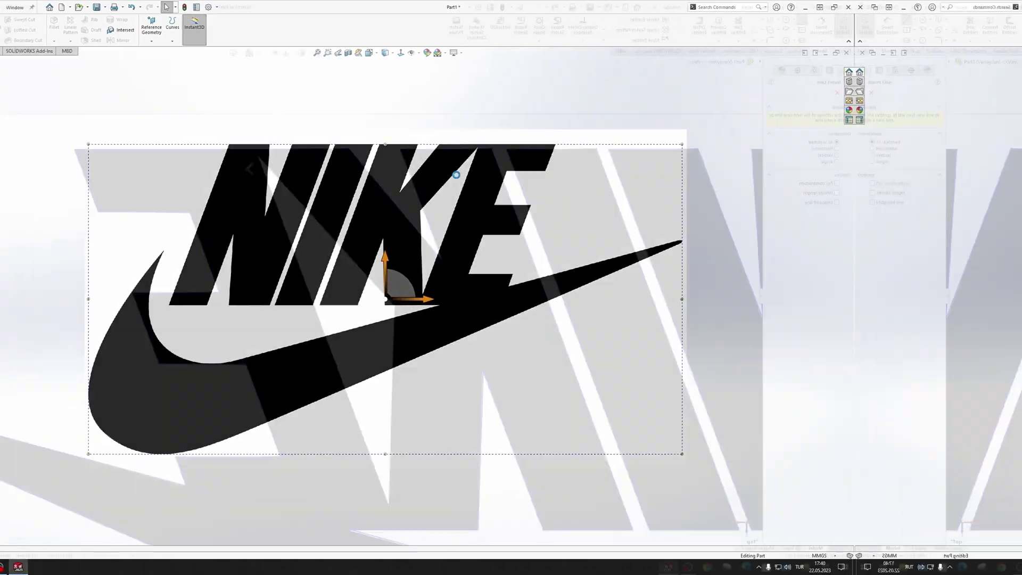
key(l)
scroll(472, 297, down, 5)
scroll(483, 330, down, 4)
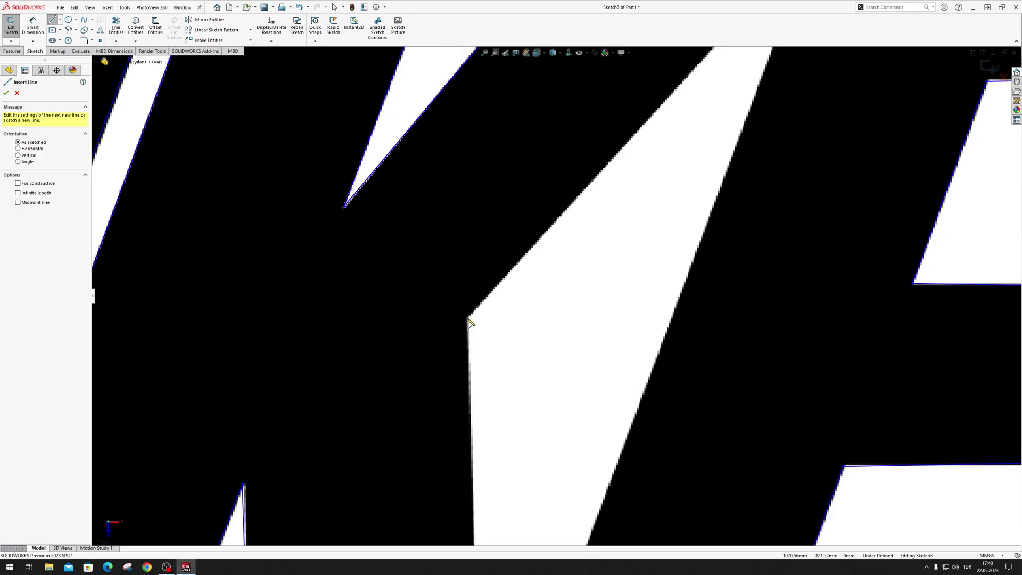
click(467, 320)
scroll(692, 165, up, 5)
scroll(620, 218, down, 2)
scroll(596, 226, down, 4)
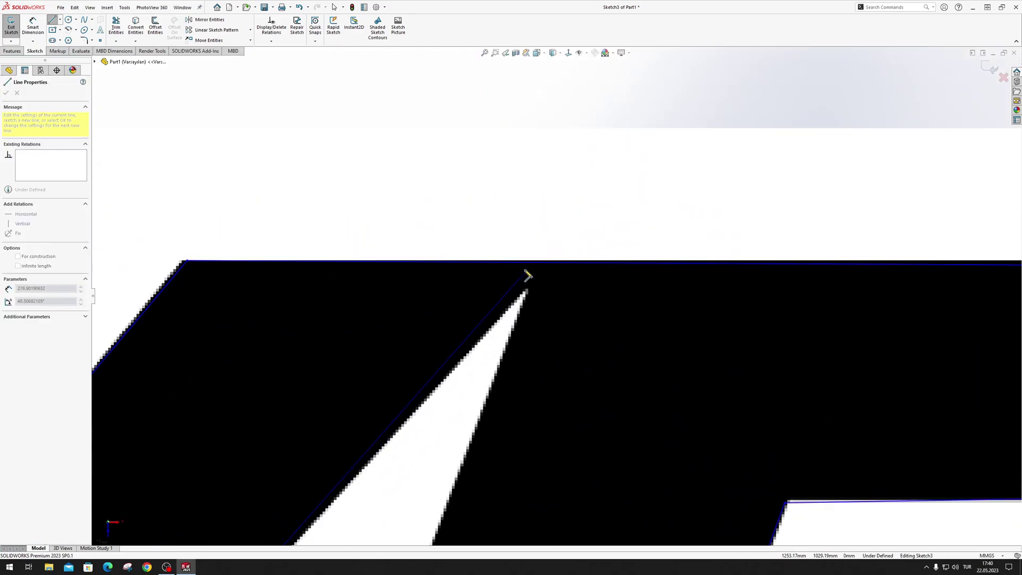
click(527, 292)
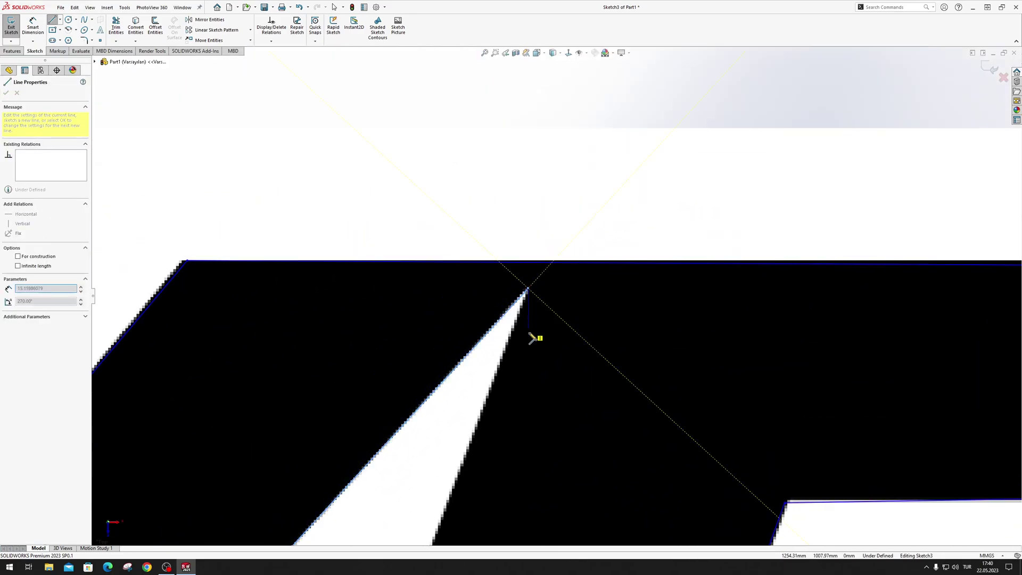
Draw the second K notch line to the other tip, then exit Sketch3
scroll(538, 352, up, 5)
scroll(527, 394, down, 3)
scroll(526, 401, down, 3)
scroll(447, 495, up, 5)
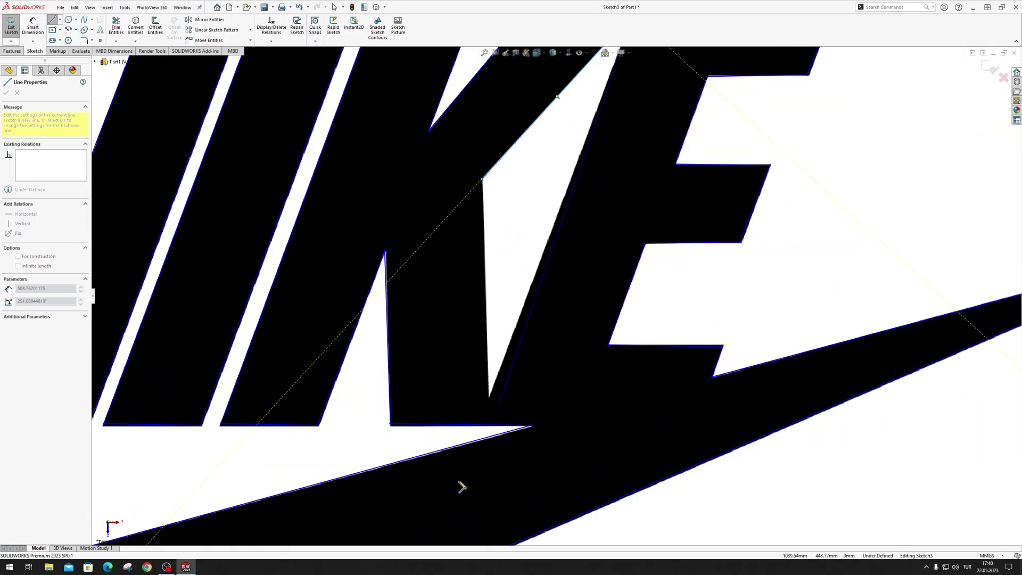
scroll(566, 281, down, 3)
scroll(532, 287, down, 3)
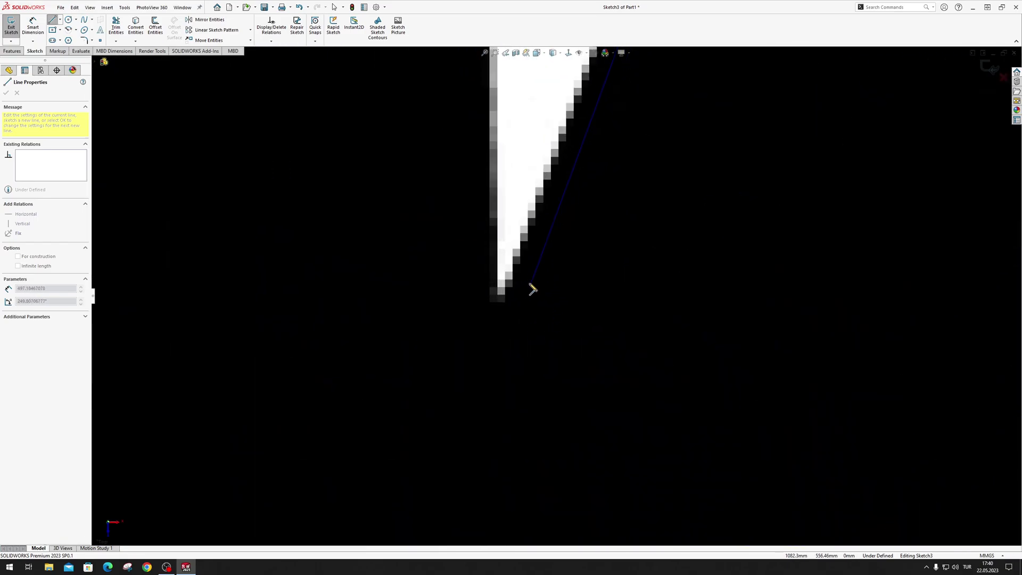
click(502, 308)
scroll(527, 276, up, 5)
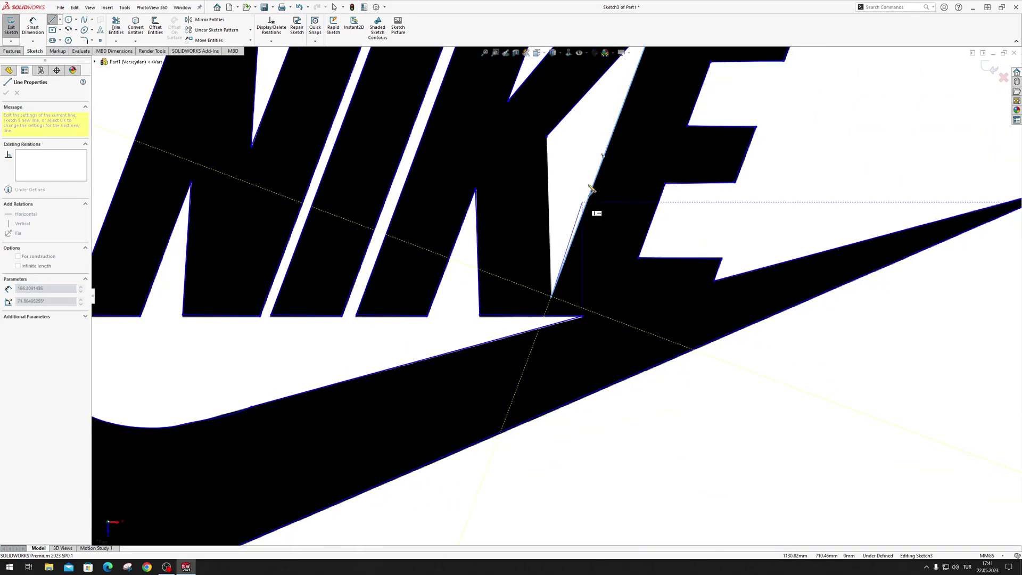
scroll(593, 194, down, 3)
scroll(532, 319, down, 3)
key(Escape)
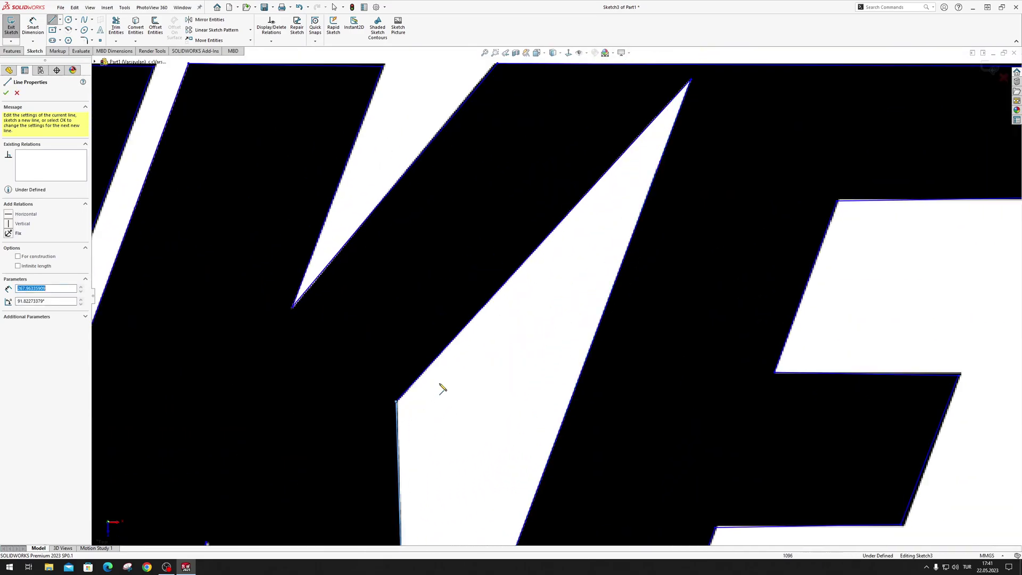
key(Escape)
scroll(497, 365, up, 5)
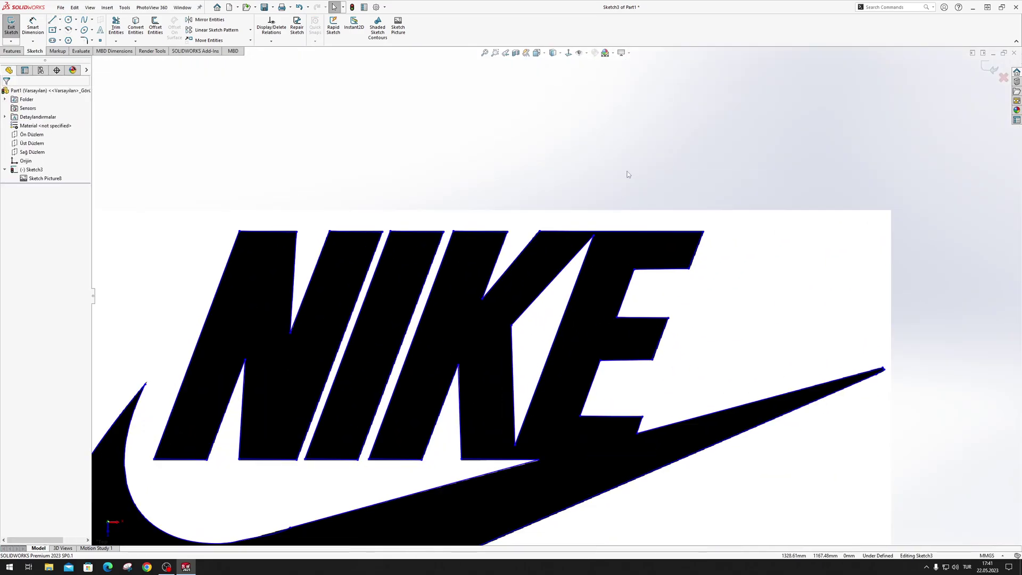
key(ctrl+b)
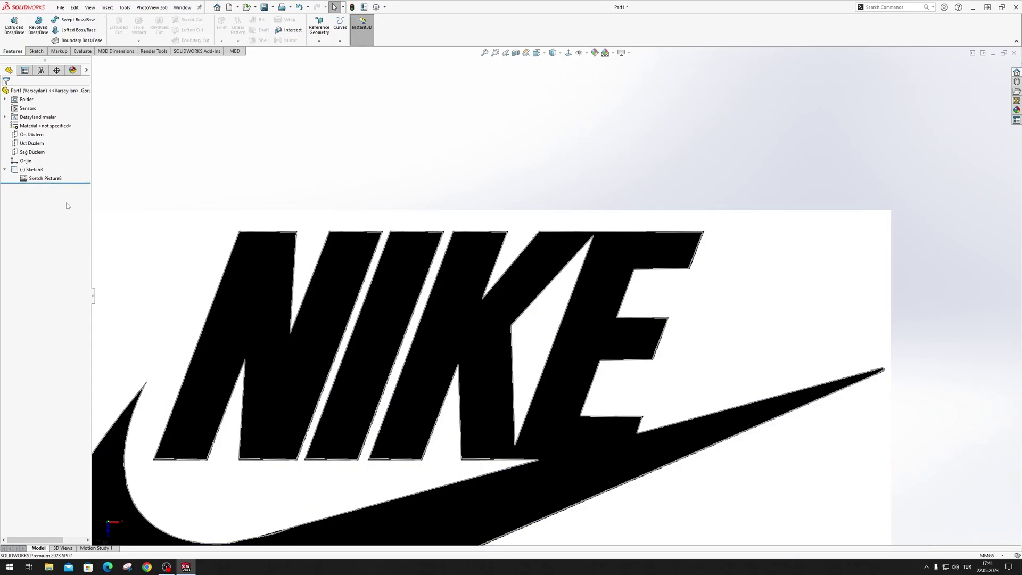
Hide Sketch Picture8 so only Sketch3's traced NIKE letters and swoosh remain visible
click(45, 178)
click(60, 160)
scroll(541, 231, up, 3)
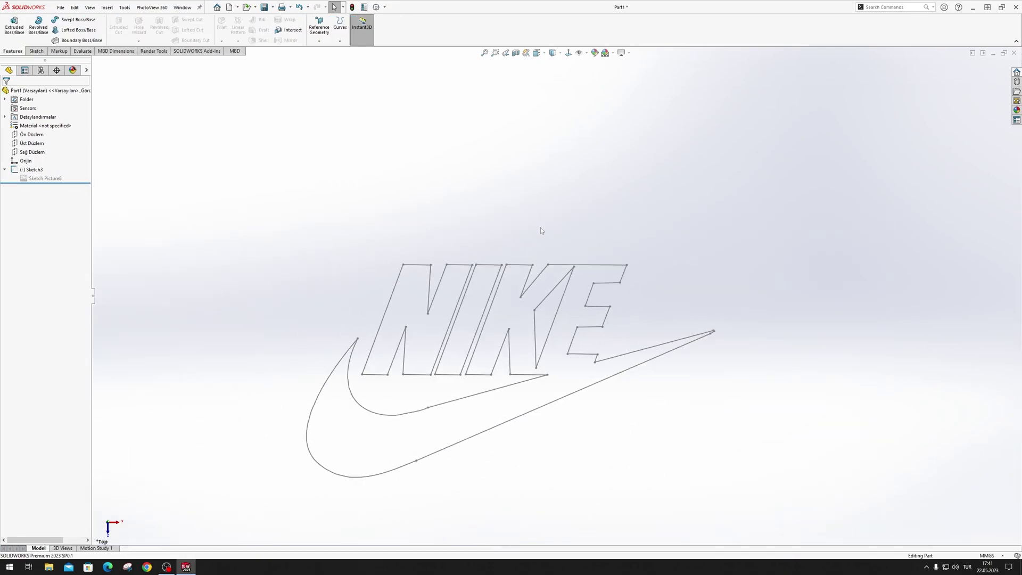
scroll(583, 338, down, 3)
scroll(585, 338, up, 4)
scroll(490, 394, down, 3)
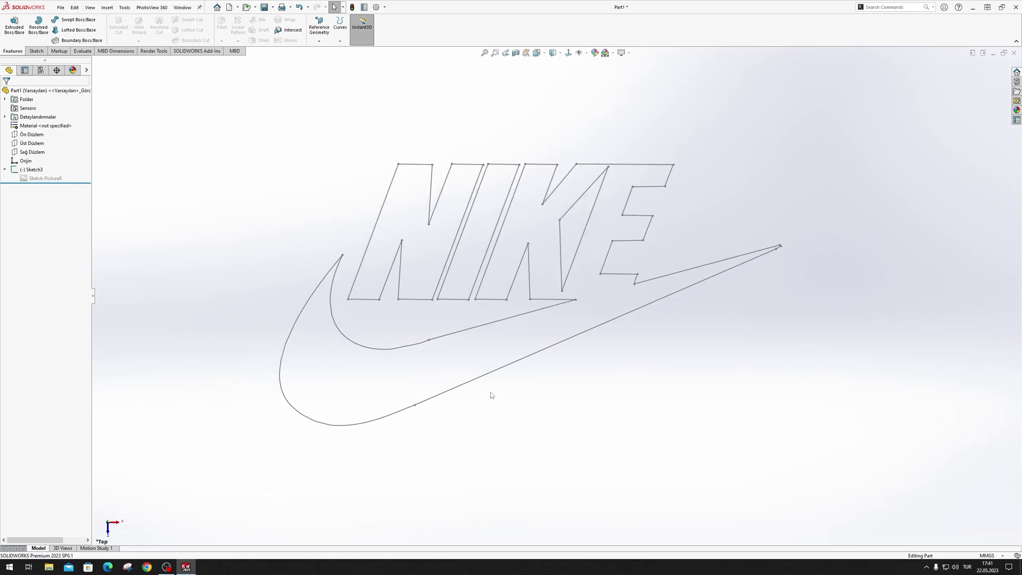
scroll(371, 286, down, 3)
scroll(713, 228, up, 5)
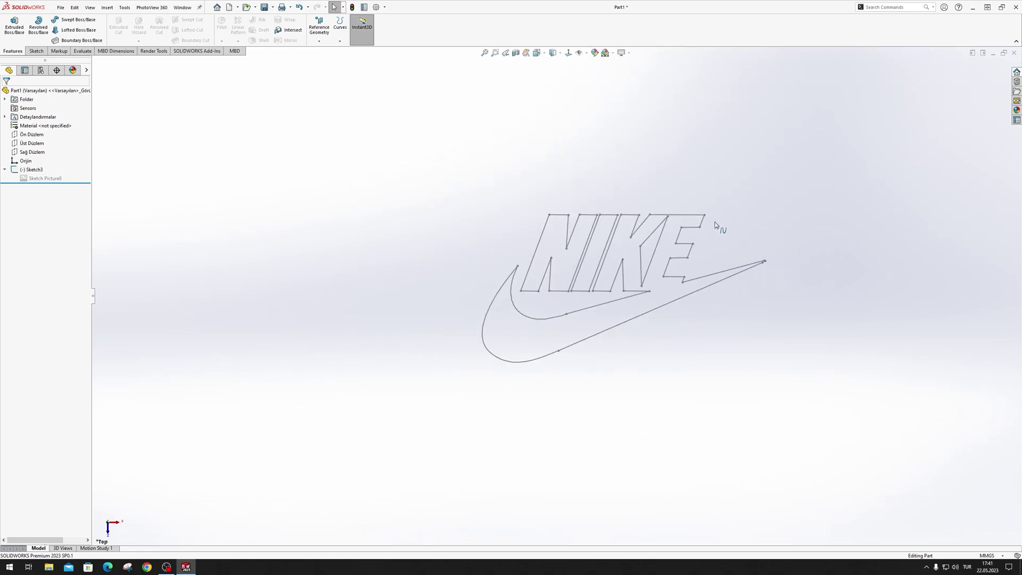
scroll(564, 345, down, 3)
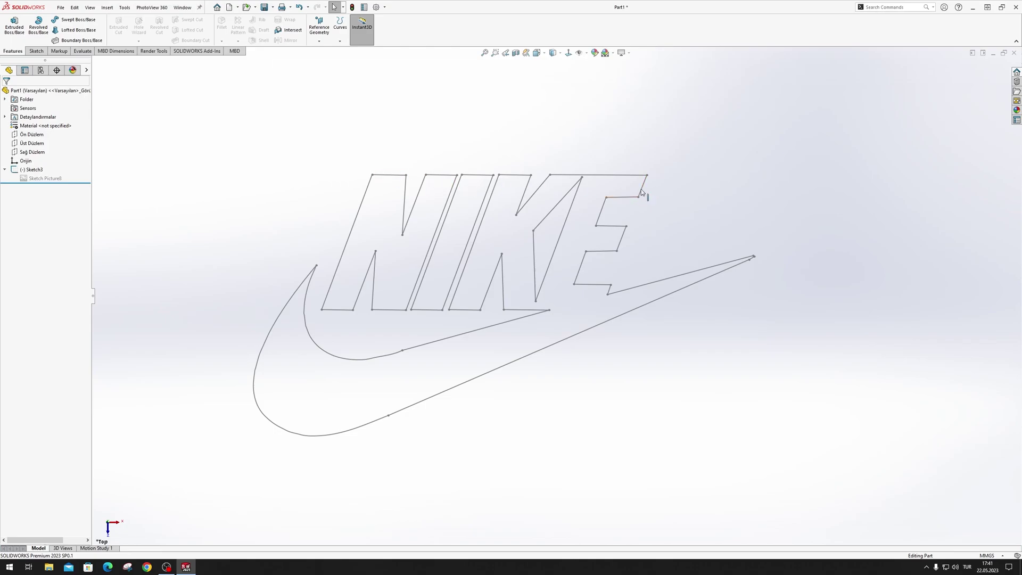
Reopen Sketch3 for editing and check the swoosh spline
double_click(399, 174)
scroll(353, 288, down, 5)
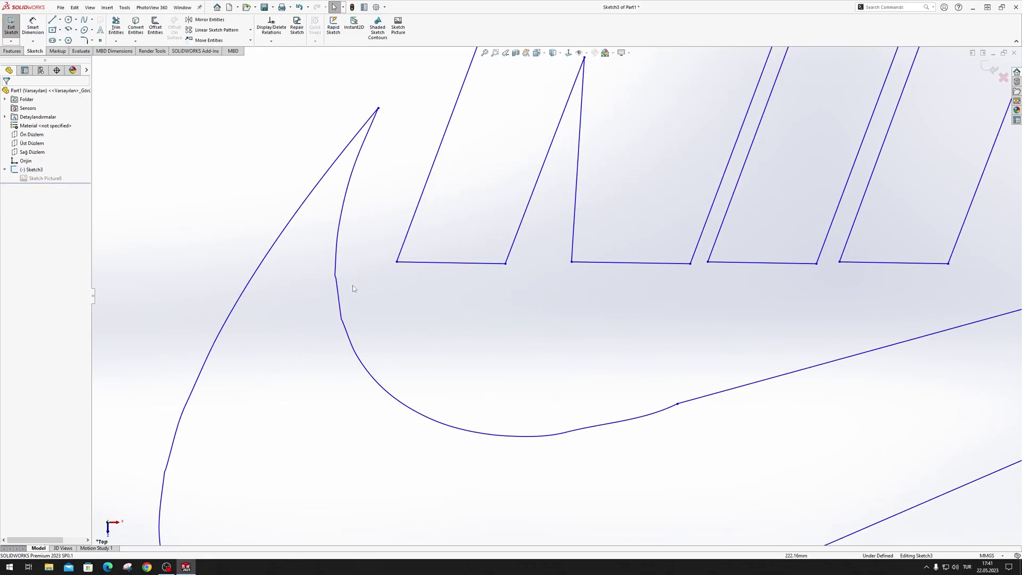
scroll(407, 370, down, 2)
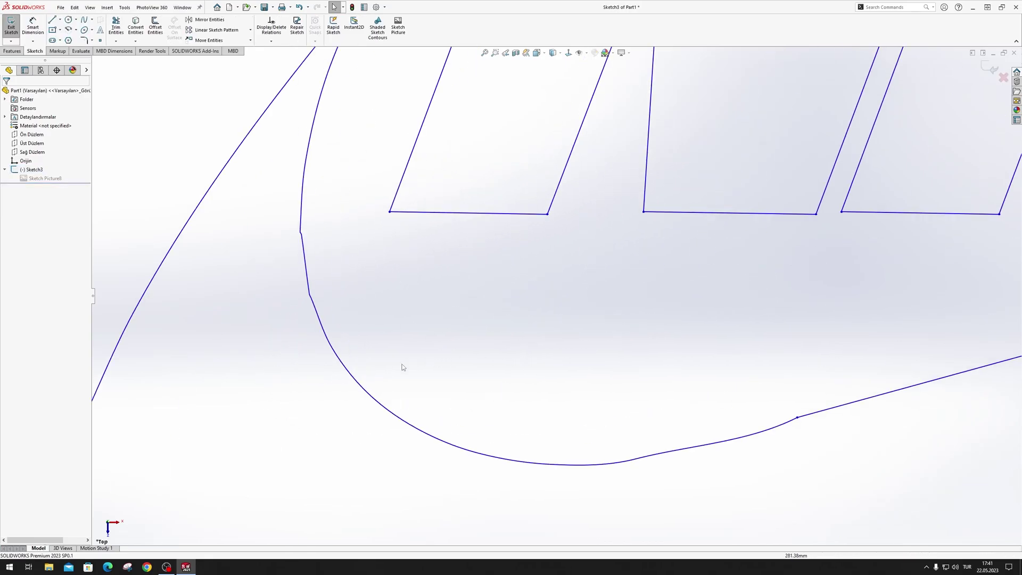
click(368, 396)
scroll(480, 347, up, 3)
key(Escape)
scroll(532, 319, up, 3)
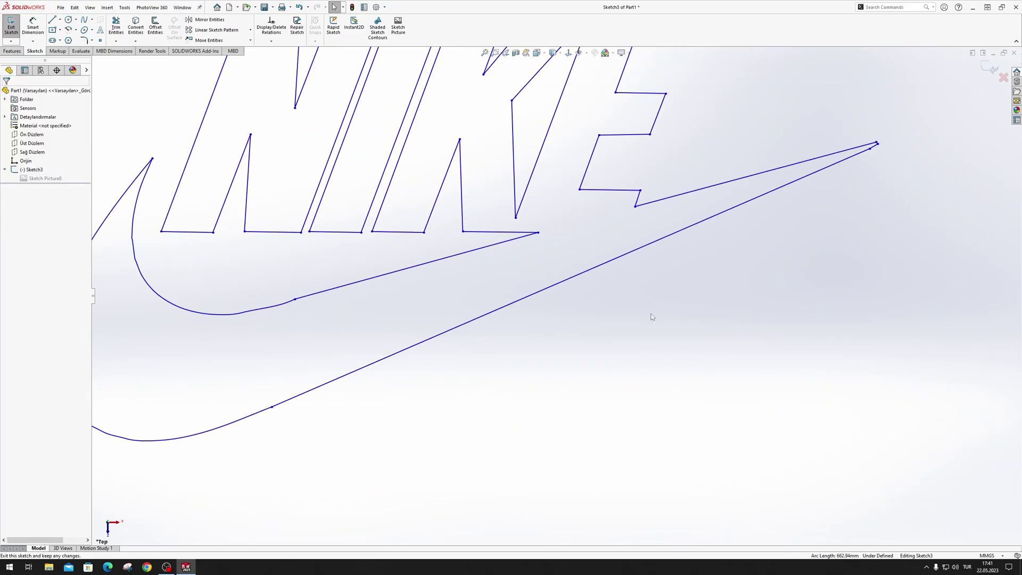
scroll(650, 296, up, 3)
scroll(650, 296, down, 4)
Add Fix relations to the upper letter lines and to all lines of the N
drag(351, 194, 781, 313)
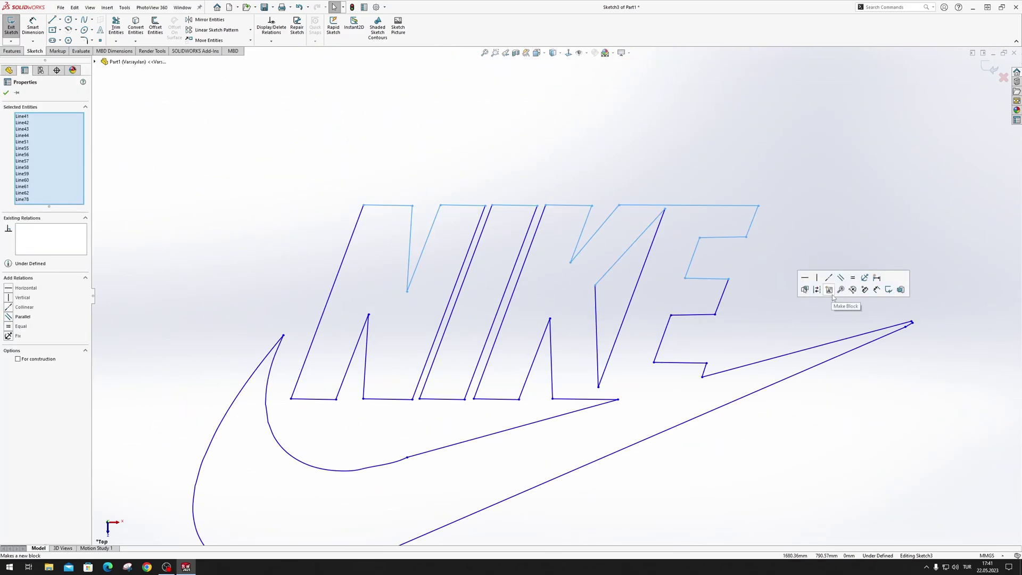
click(864, 277)
key(Escape)
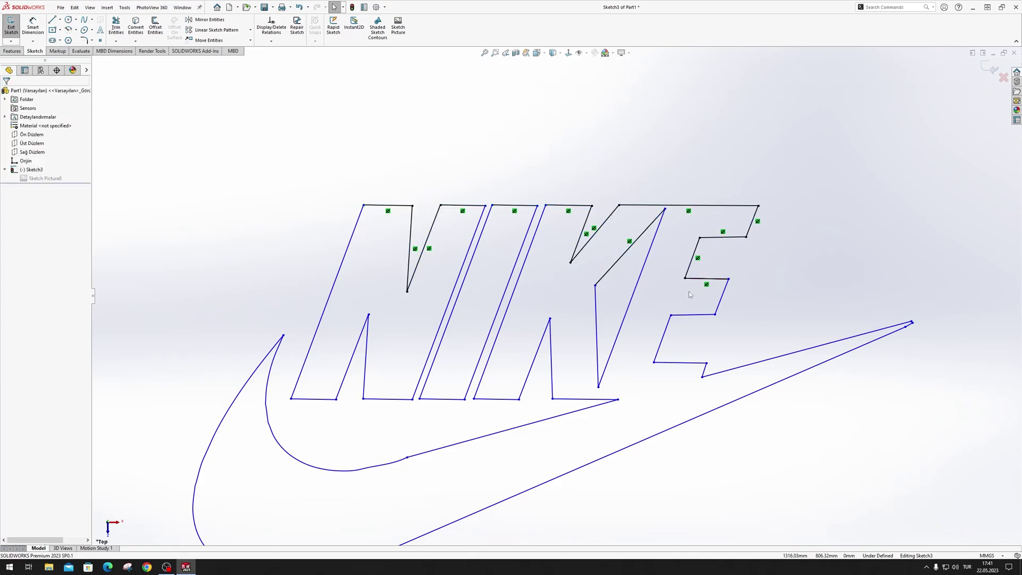
drag(235, 176, 532, 415)
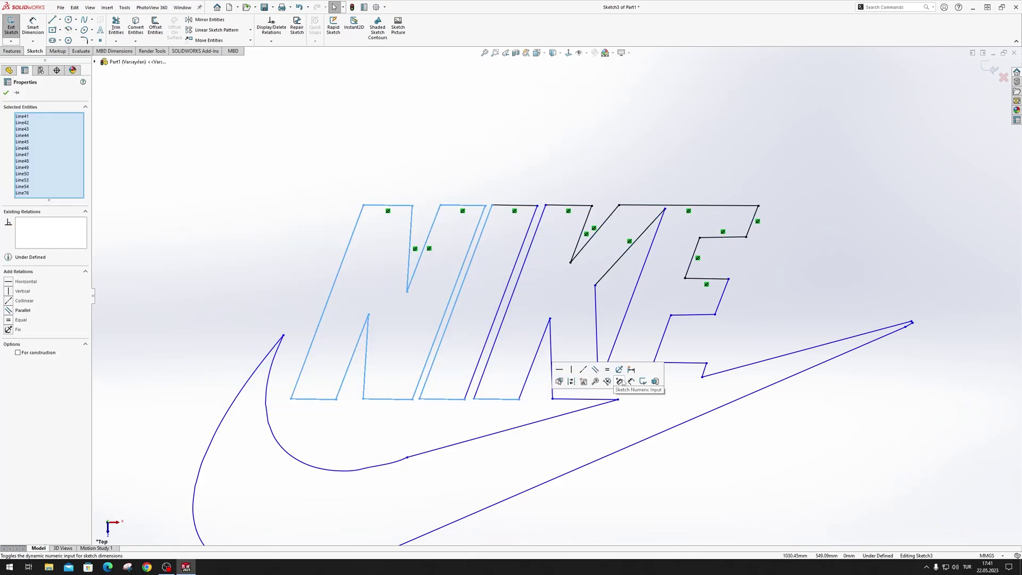
click(619, 369)
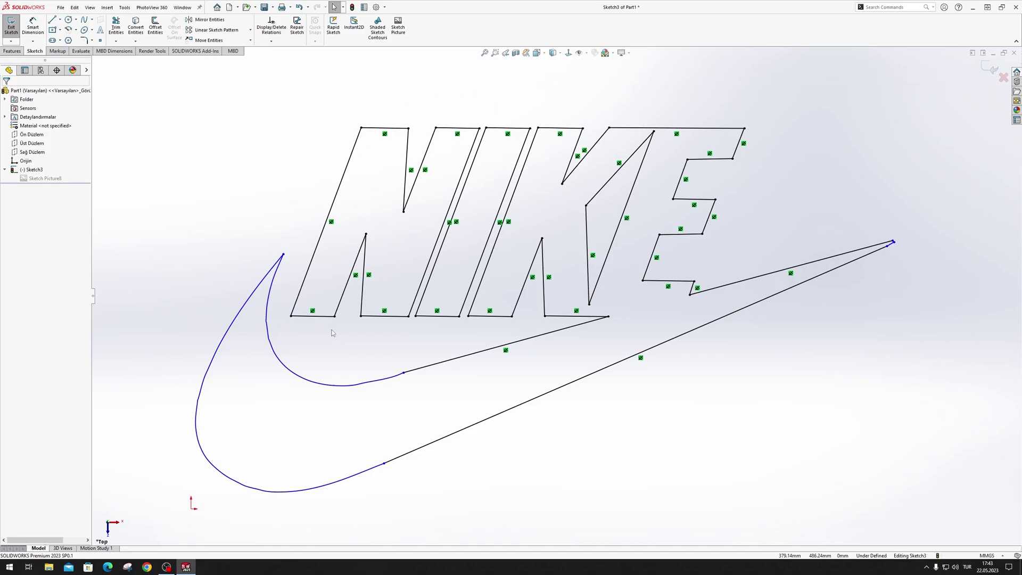
Convert the inner swoosh curve to a Style Spline, accepting the approximation with Evet
click(273, 352)
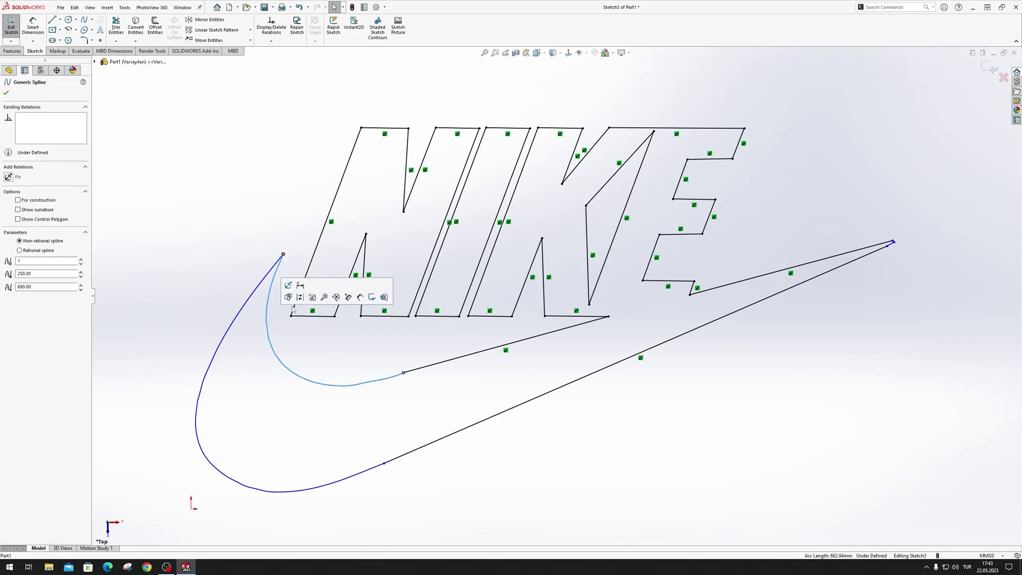
click(308, 348)
scroll(304, 353, up, 3)
scroll(524, 258, down, 3)
scroll(444, 287, down, 4)
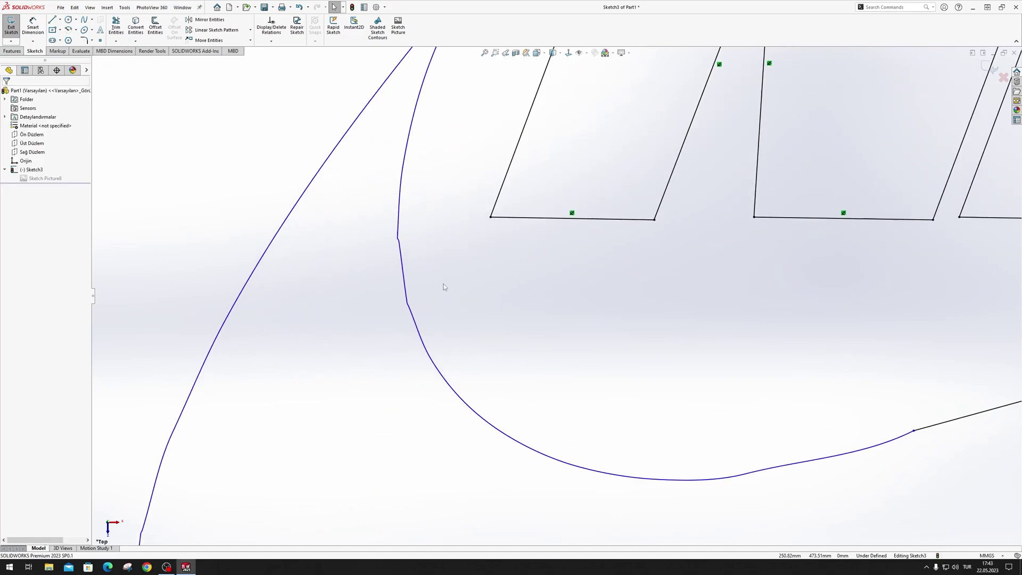
scroll(444, 287, up, 3)
scroll(494, 320, down, 4)
click(391, 391)
right_click(391, 391)
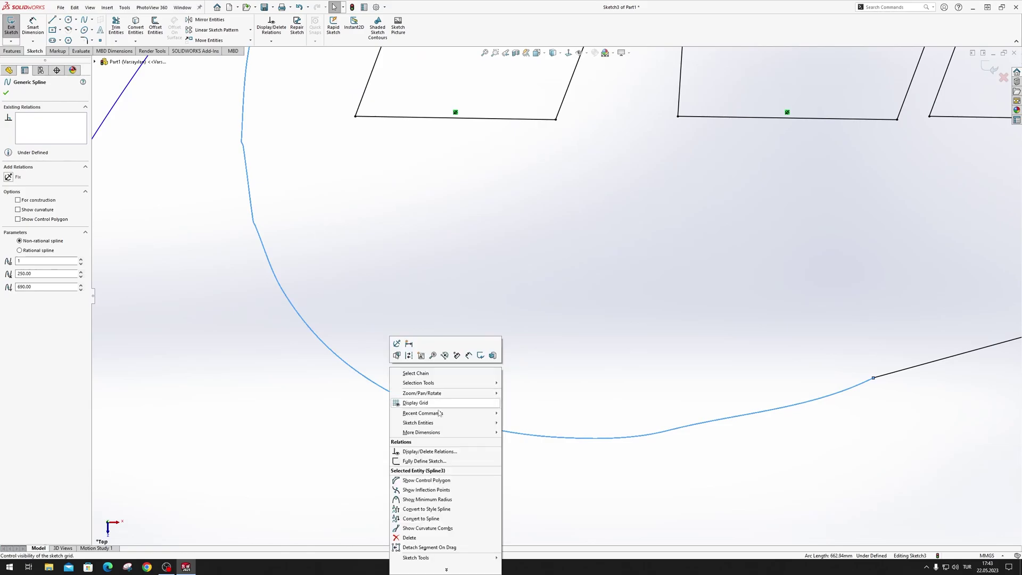
click(446, 510)
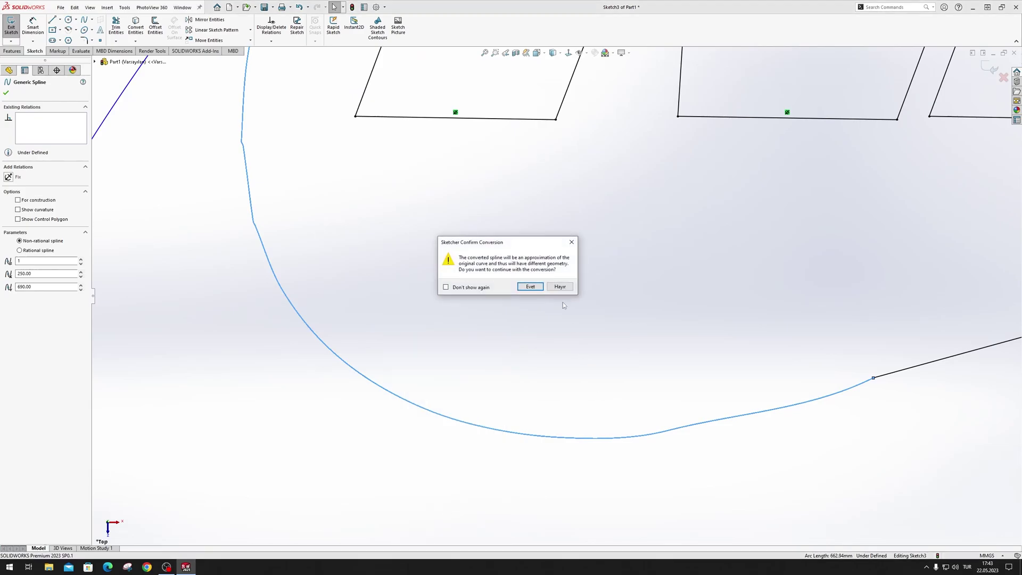
click(530, 283)
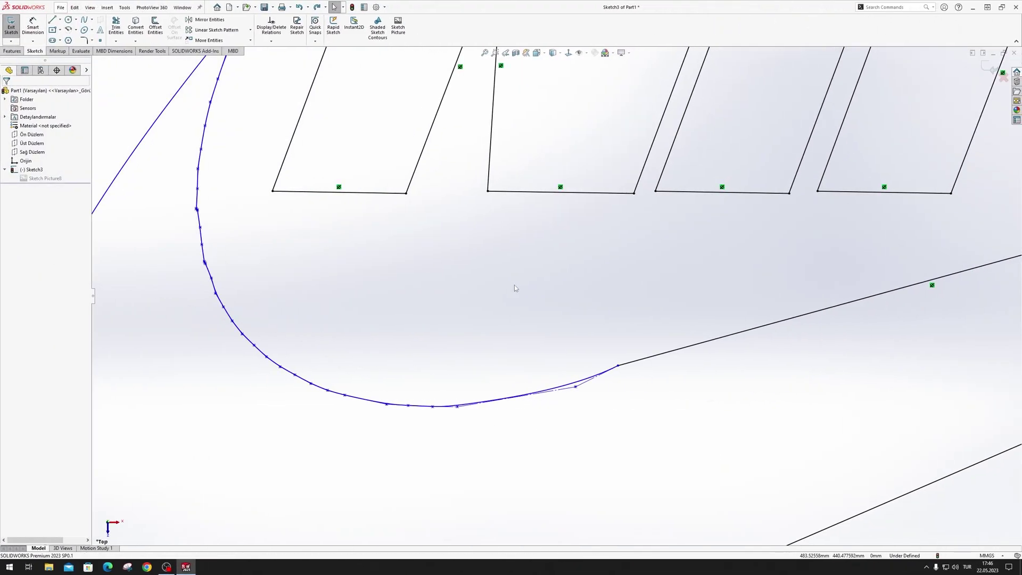
Make the style spline tangent to the adjoining straight swoosh edge
click(584, 381)
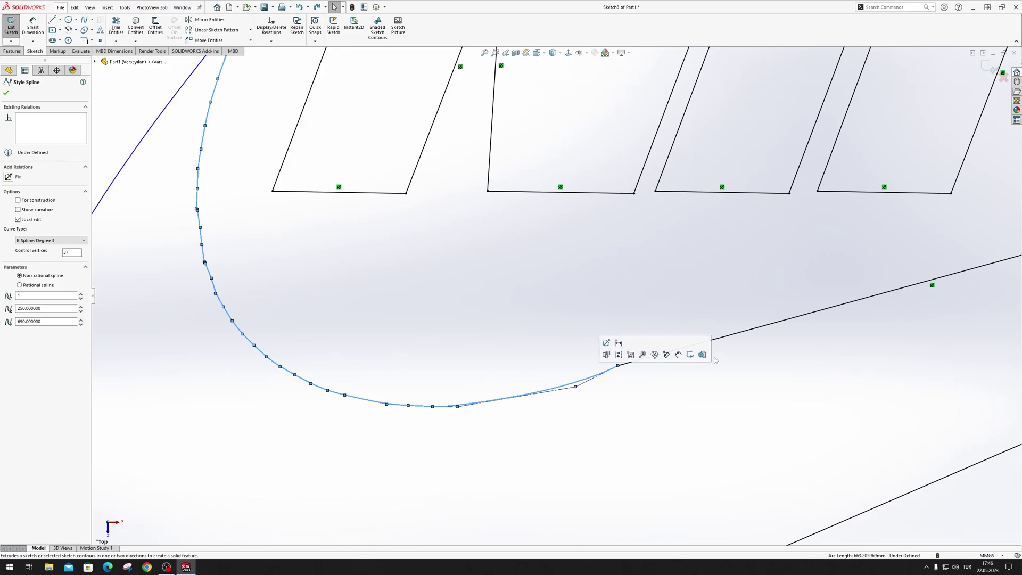
ctrl+click(629, 360)
click(9, 231)
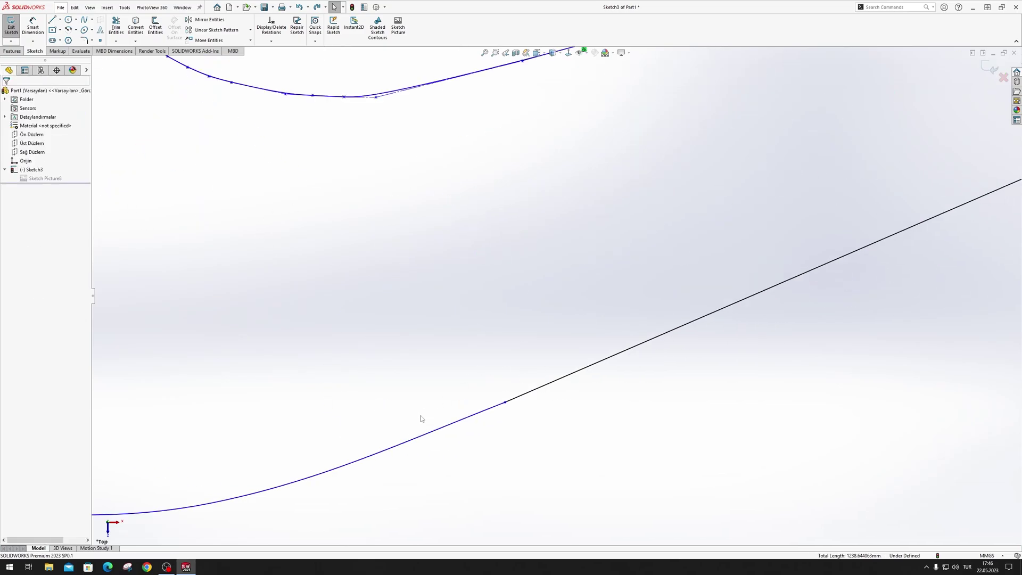
Zoom in on the swoosh spline's kink and adjust its control vertex to smooth the curve
scroll(520, 308, up, 3)
scroll(532, 250, down, 5)
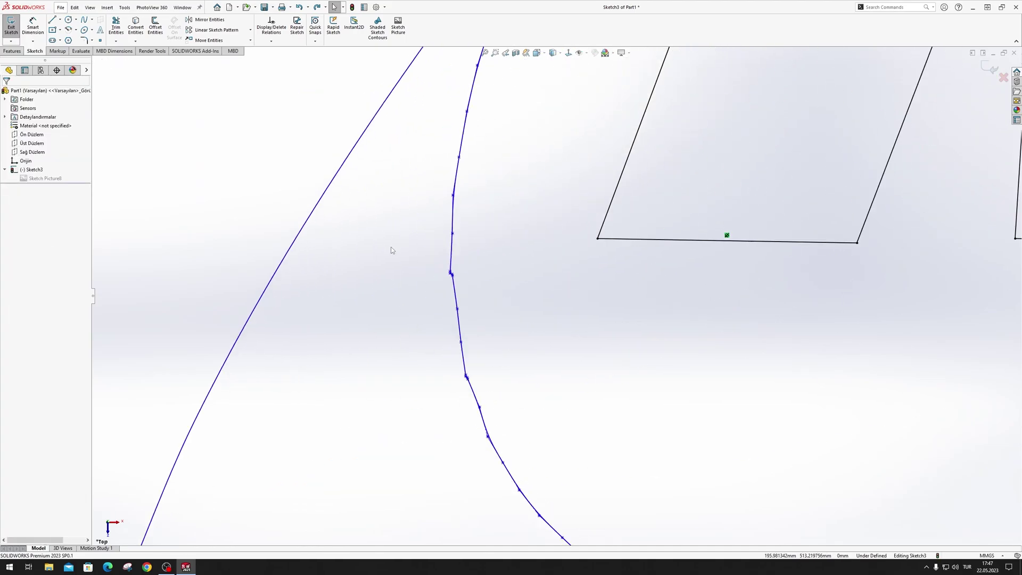
scroll(511, 274, down, 3)
scroll(515, 272, down, 2)
scroll(515, 272, down, 2)
scroll(525, 265, down, 3)
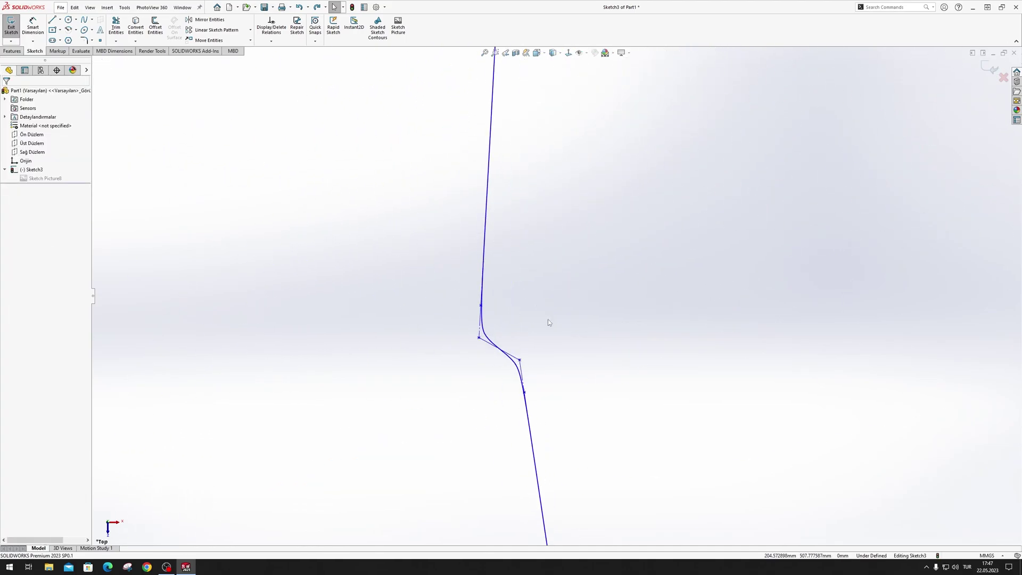
scroll(585, 351, up, 3)
scroll(639, 338, up, 2)
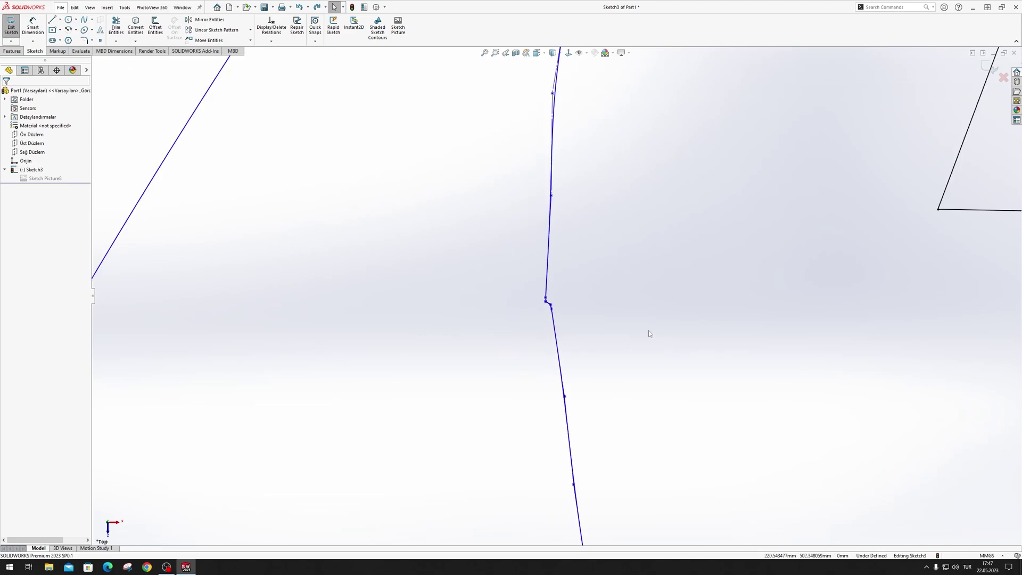
scroll(612, 322, up, 2)
scroll(532, 293, down, 4)
scroll(507, 274, down, 1)
click(546, 274)
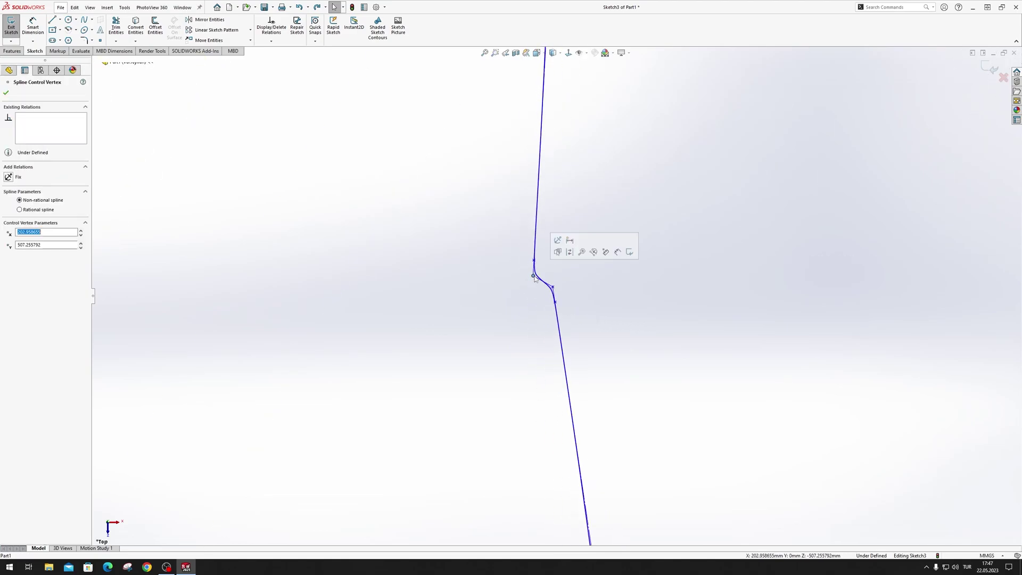
click(557, 288)
click(614, 305)
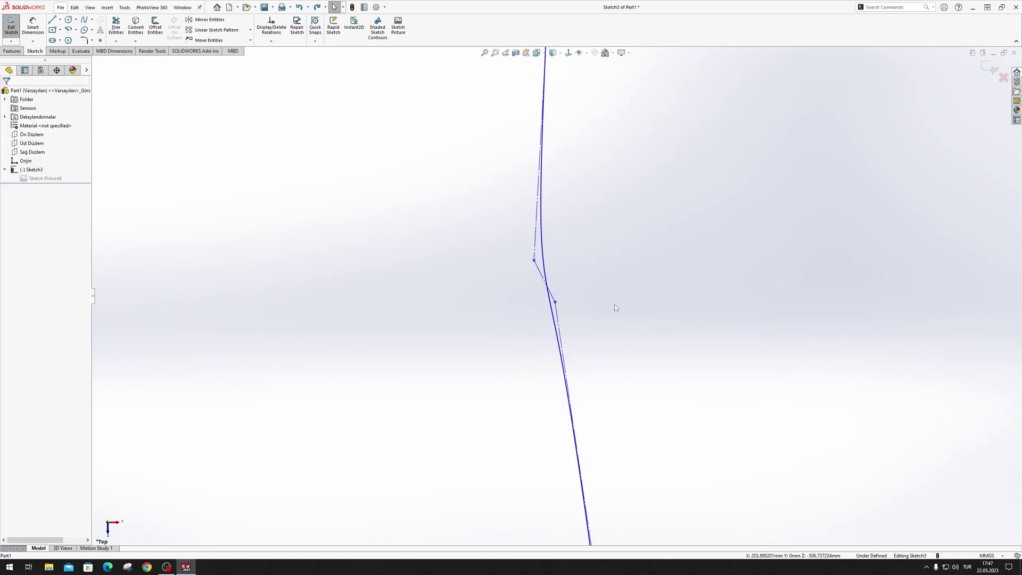
scroll(620, 314, up, 3)
scroll(624, 318, down, 2)
scroll(566, 330, down, 4)
scroll(515, 272, down, 3)
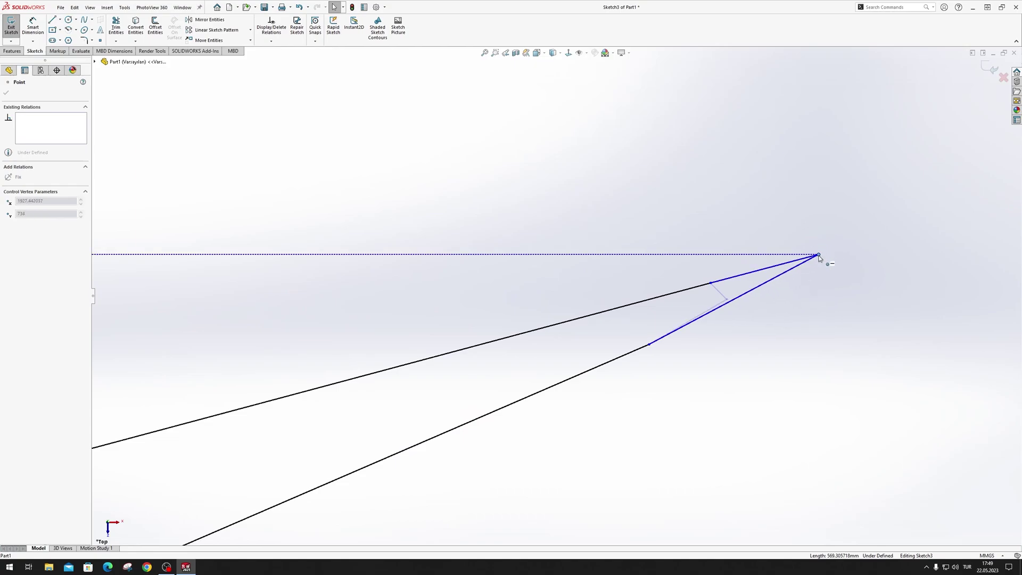
Make the swoosh tip's short segments collinear with the lower and upper long swoosh edges
drag(816, 257, 828, 253)
click(651, 343)
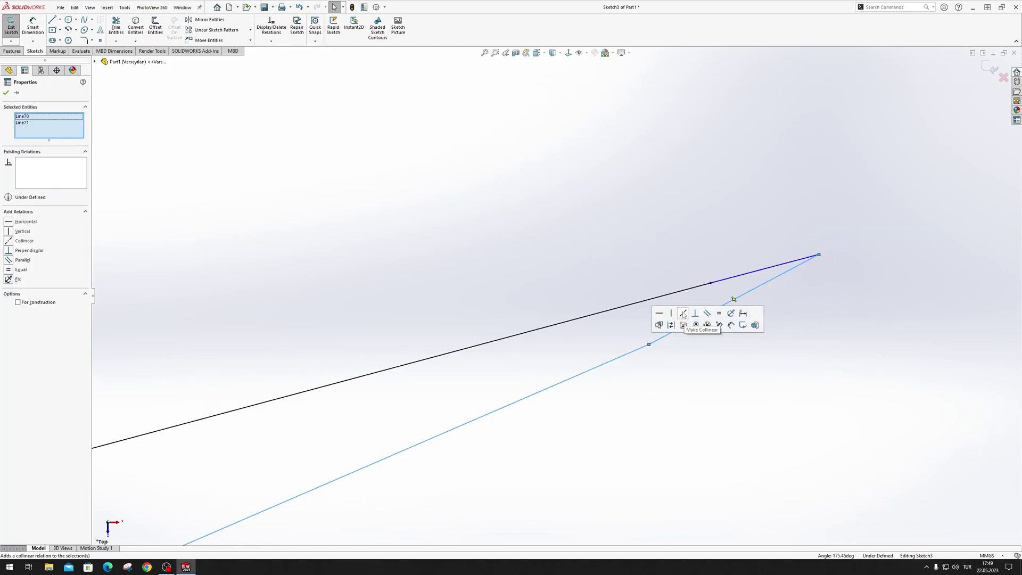
click(736, 350)
click(730, 281)
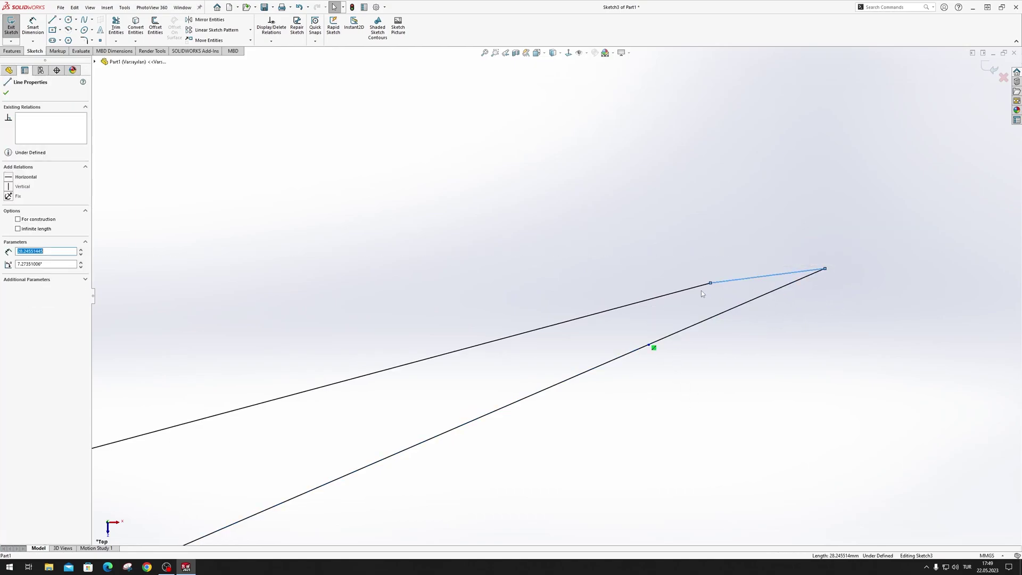
ctrl+click(700, 286)
click(725, 255)
scroll(830, 309, up, 3)
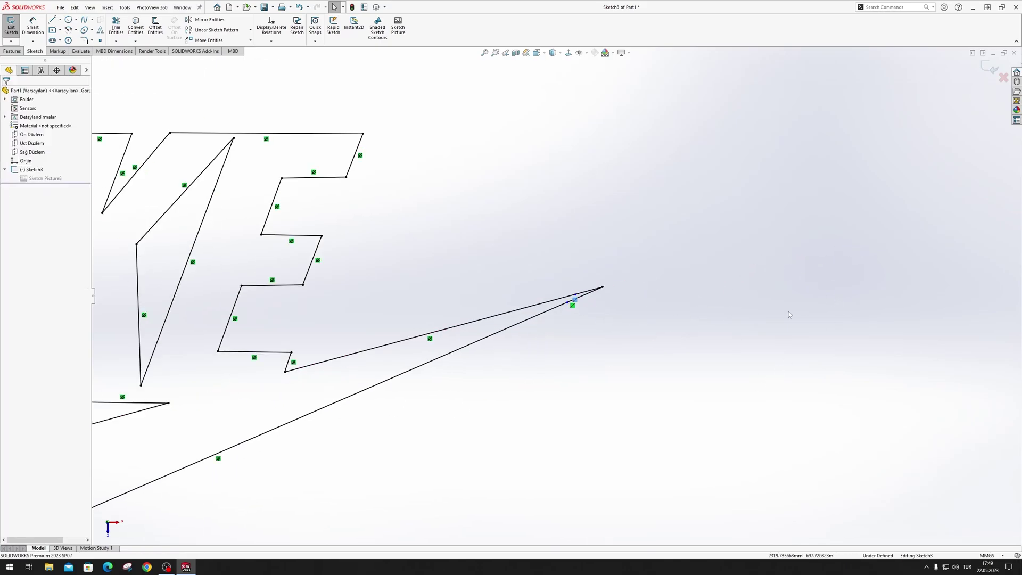
scroll(622, 348, up, 3)
Exit Sketch3 with Ctrl+B, leaving the finished NIKE logo outline
key(ctrl+b)
scroll(707, 315, down, 2)
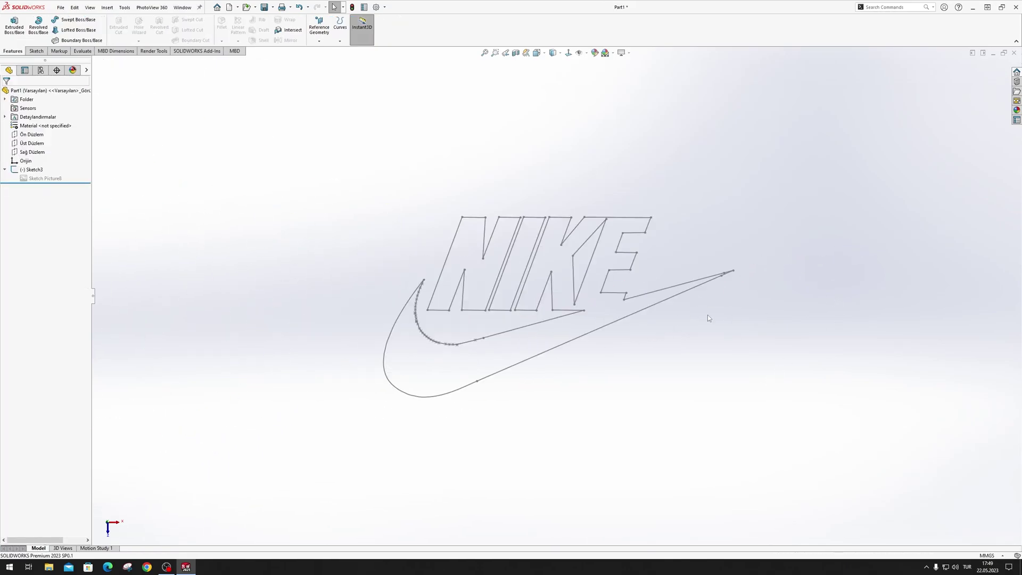